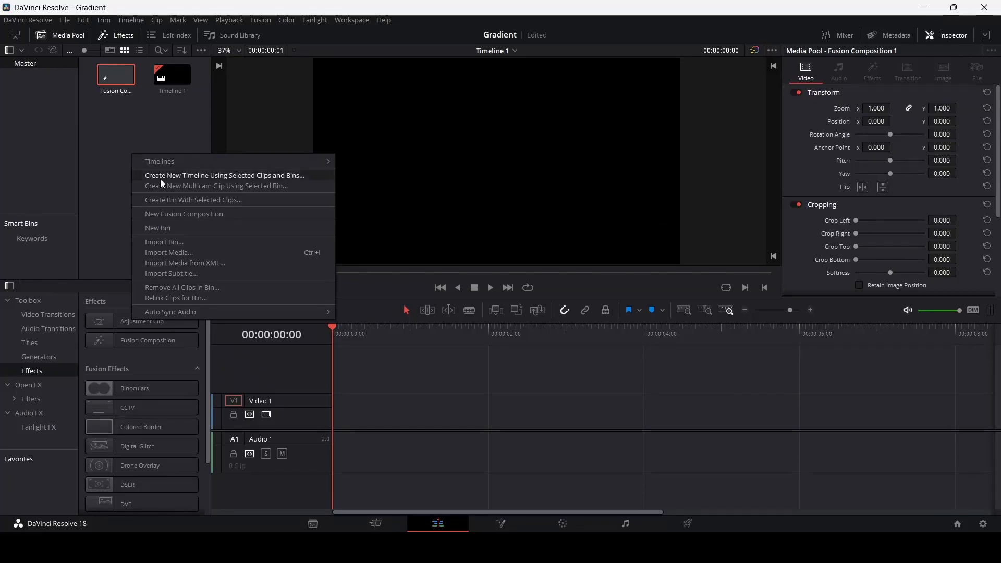
Create a new Fusion composition named Gradient and open it for node editing.
click(183, 214)
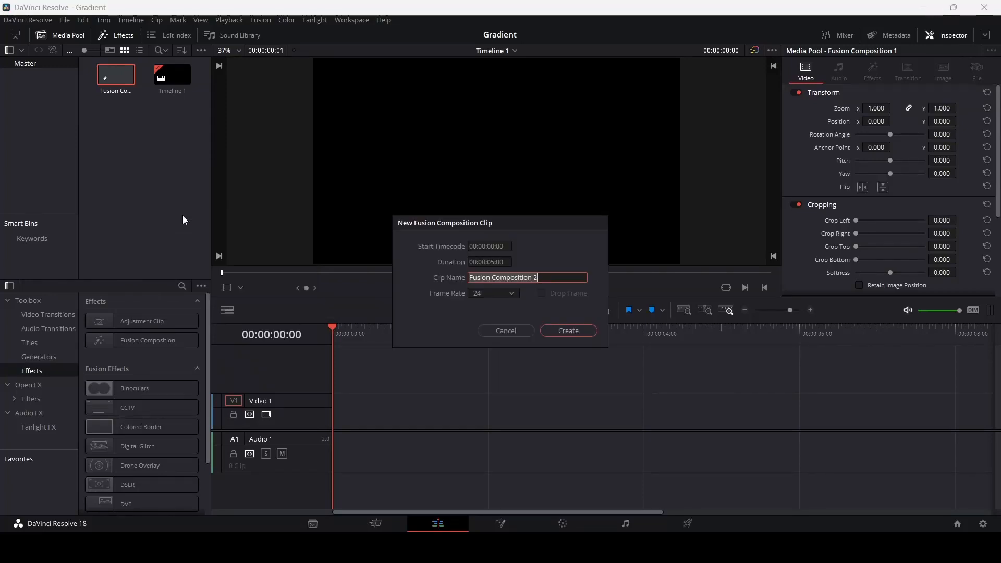
text(Gradient)
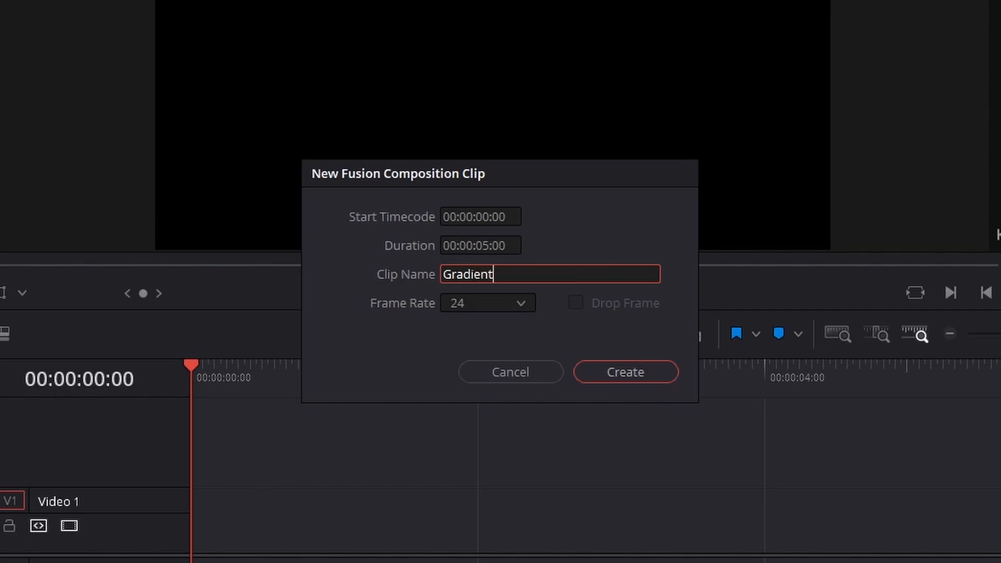
key(Return)
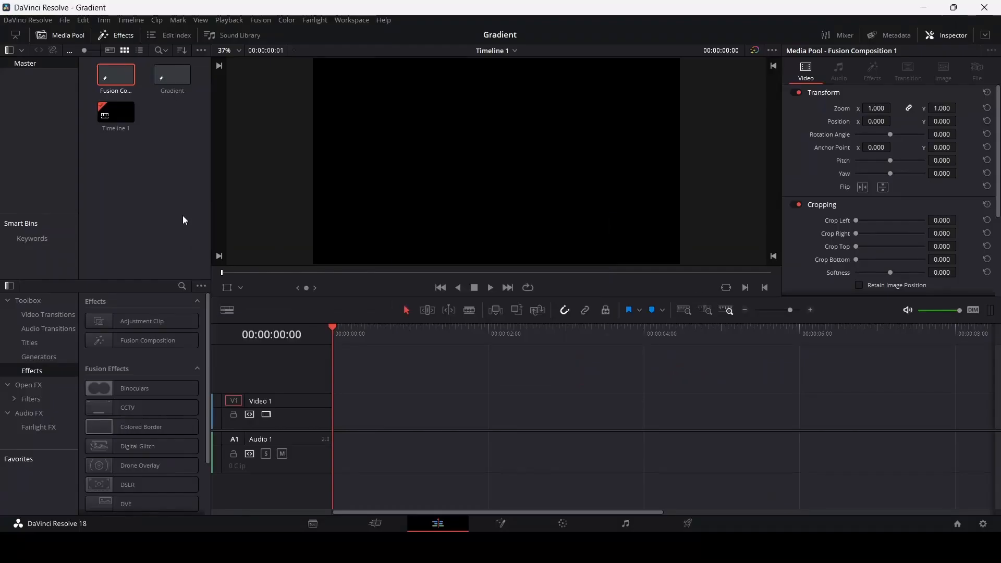
double_click(178, 77)
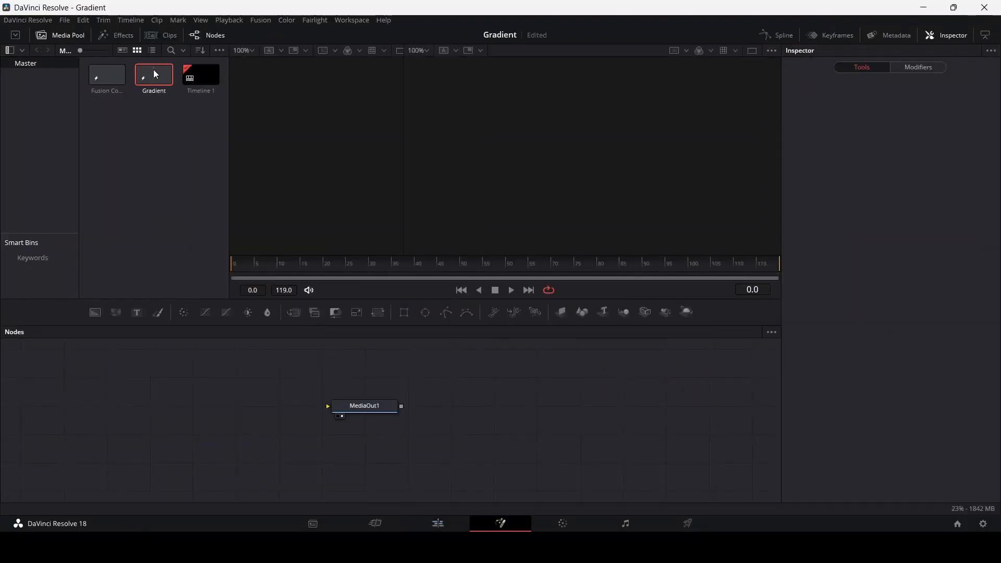
Add a Background node and a Merge node, and connect the background through the merge to MediaOut1.
click(379, 407)
drag(380, 407, 716, 407)
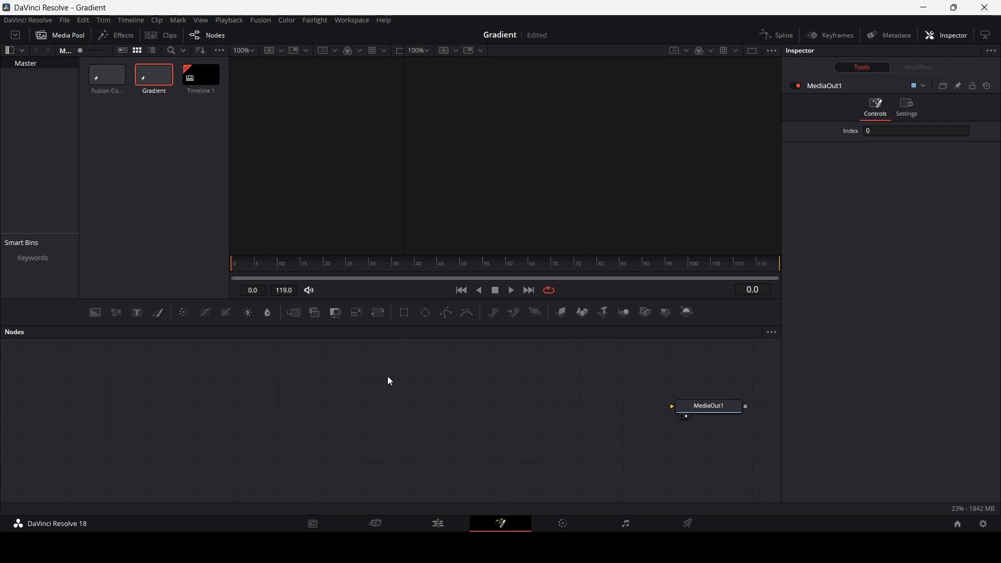
drag(91, 327, 119, 387)
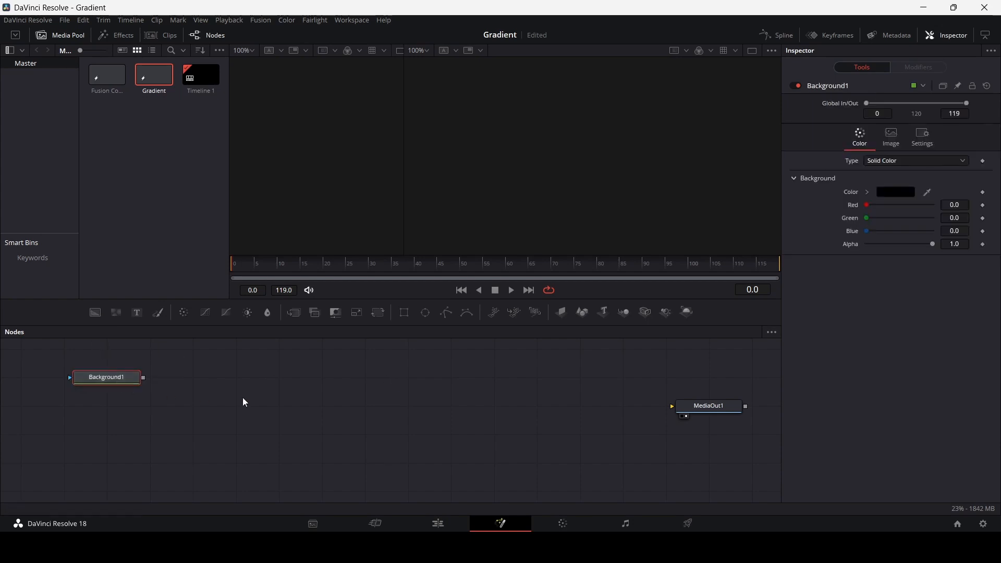
drag(314, 312, 112, 435)
drag(696, 413, 698, 441)
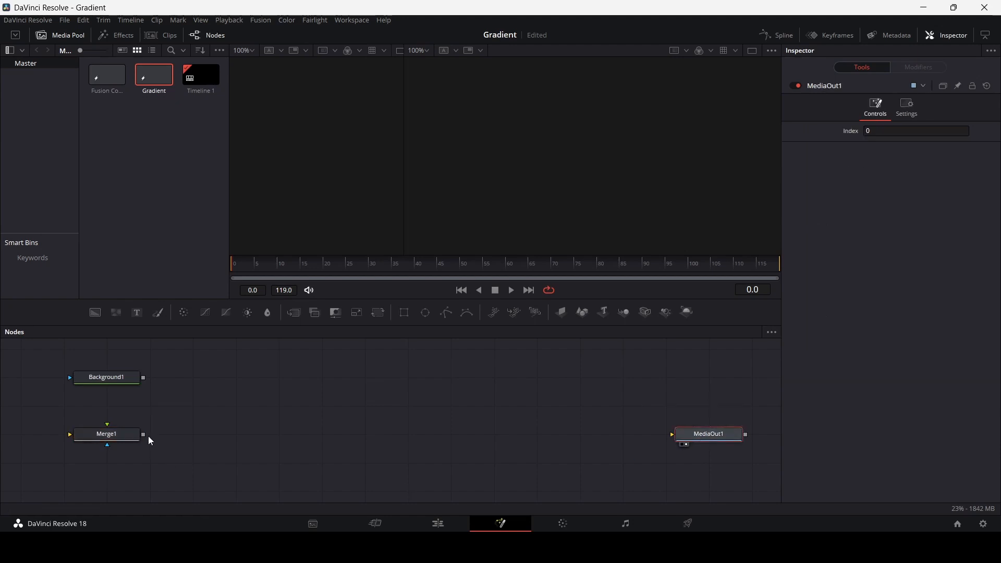
drag(144, 378, 696, 445)
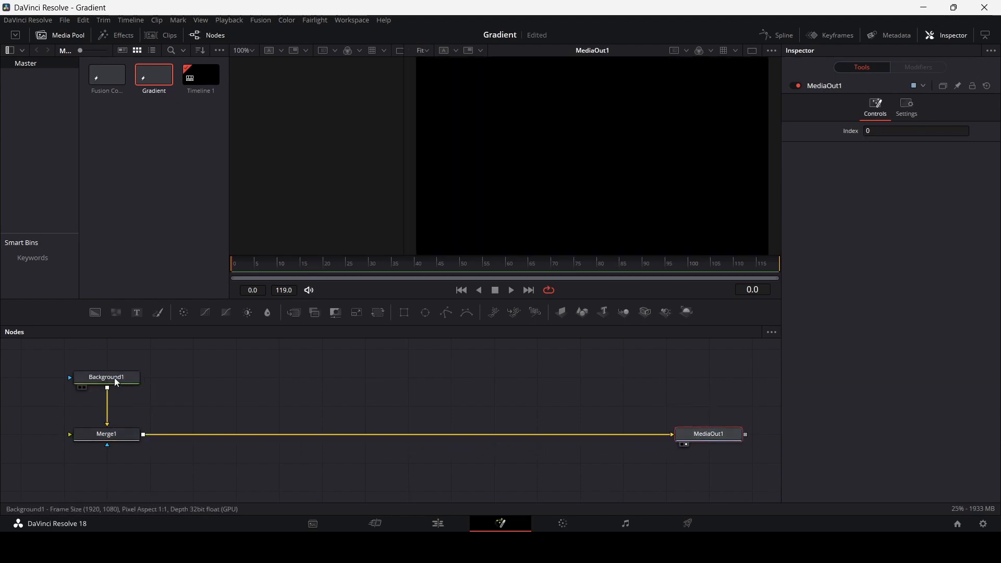
Set the color of Background1 to #190543.
click(106, 377)
click(887, 193)
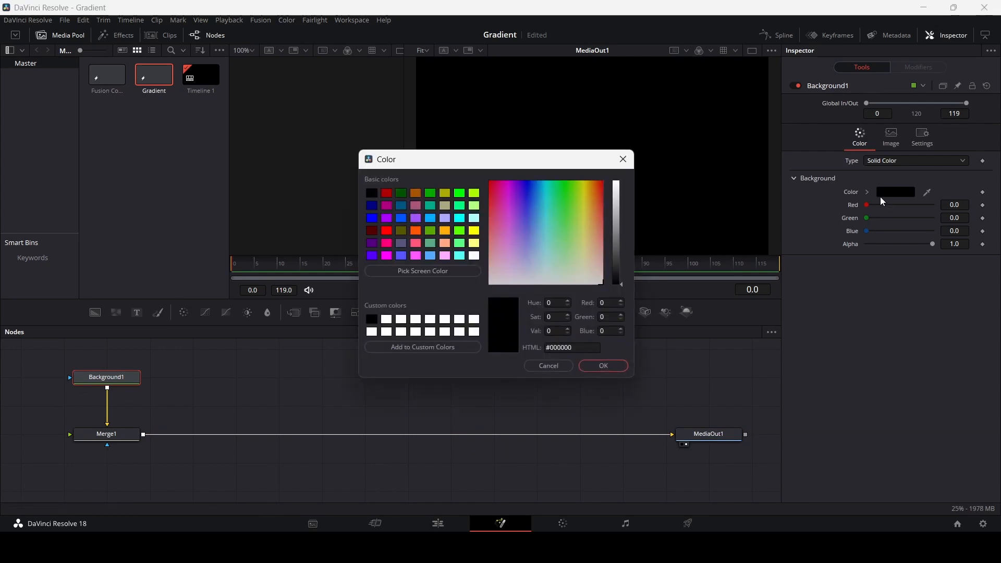
drag(584, 348, 539, 354)
text(#190543)
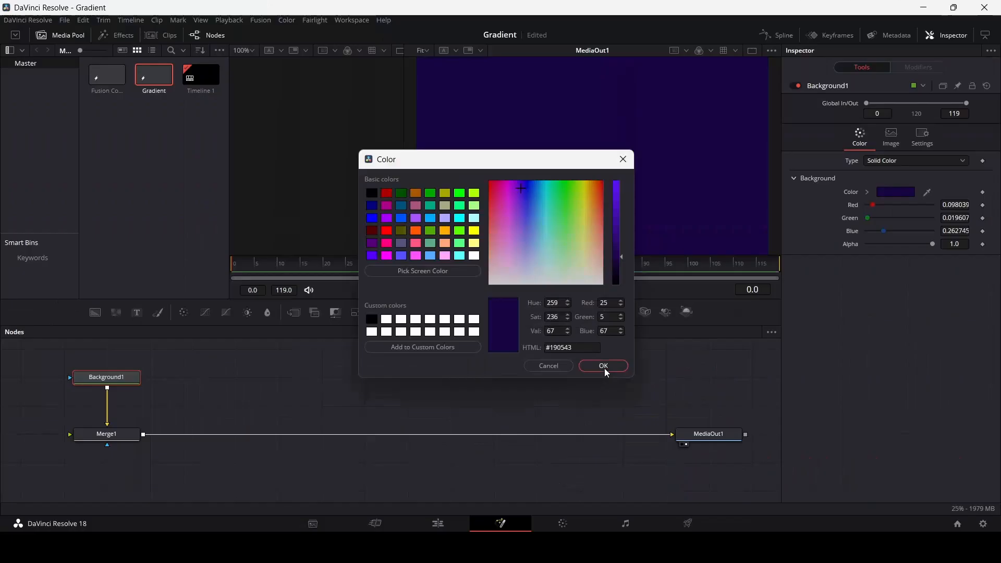
click(733, 475)
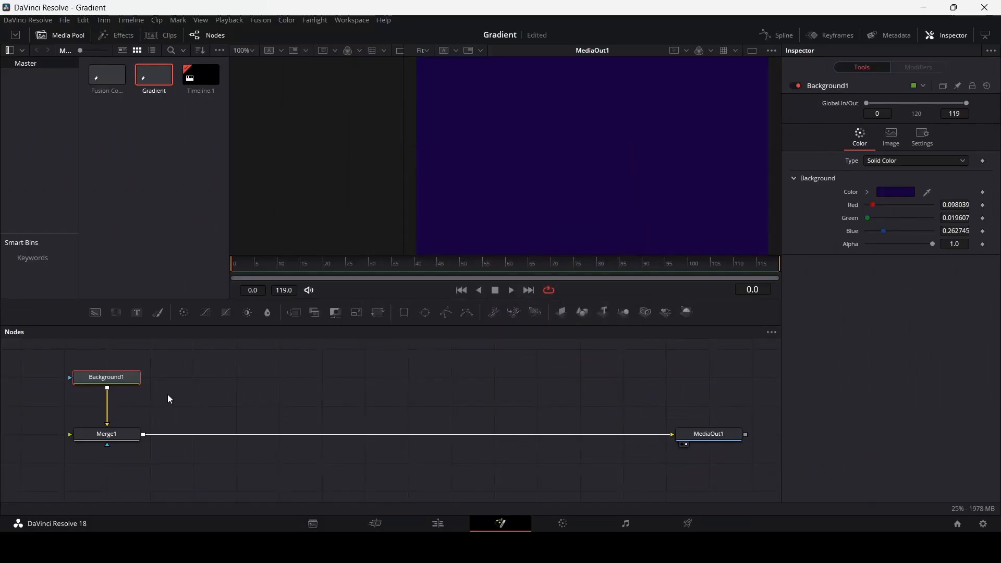
Add a second Background merged over the output of Merge1 and set its color to #c7102a.
drag(95, 314, 236, 386)
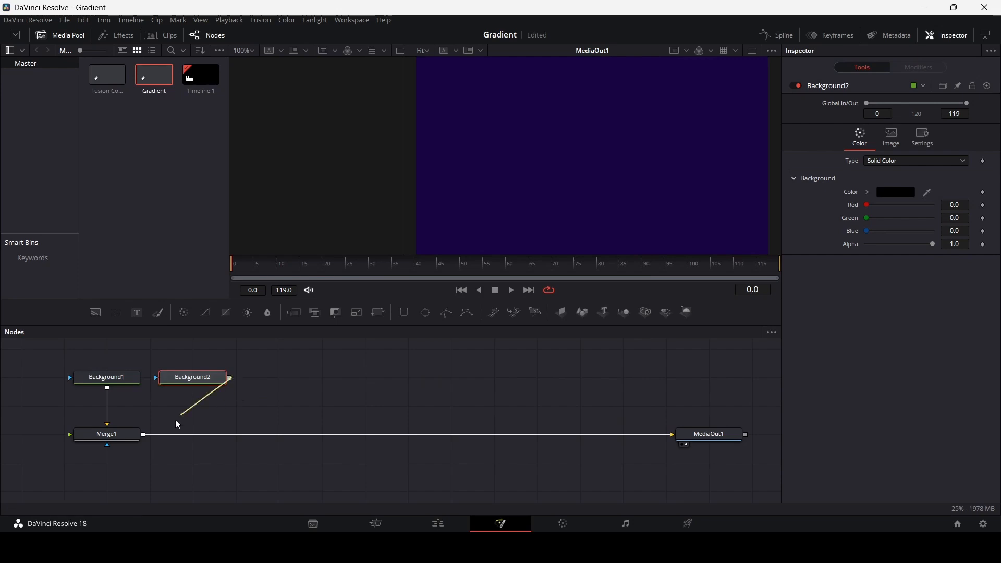
drag(150, 435, 142, 435)
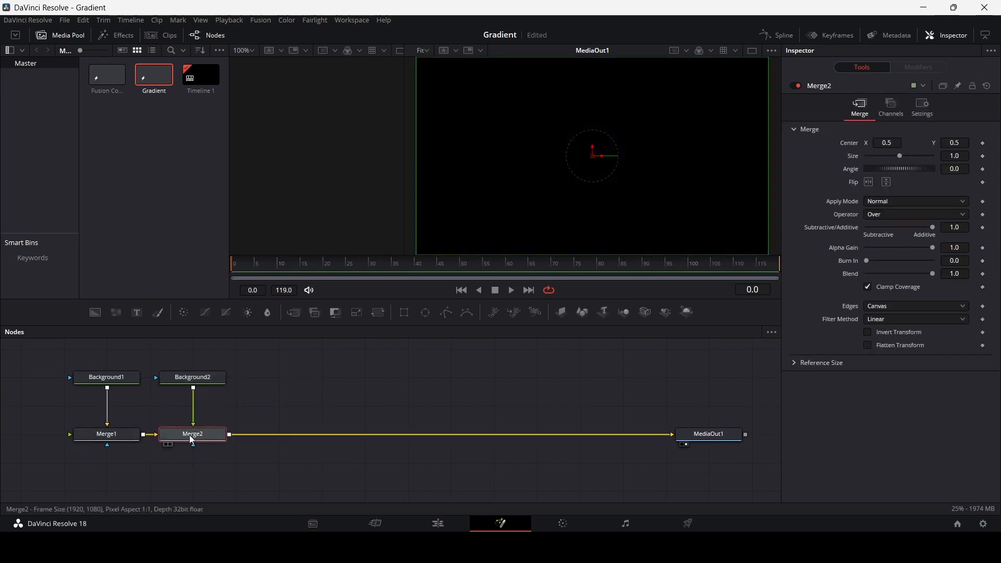
click(203, 379)
click(911, 198)
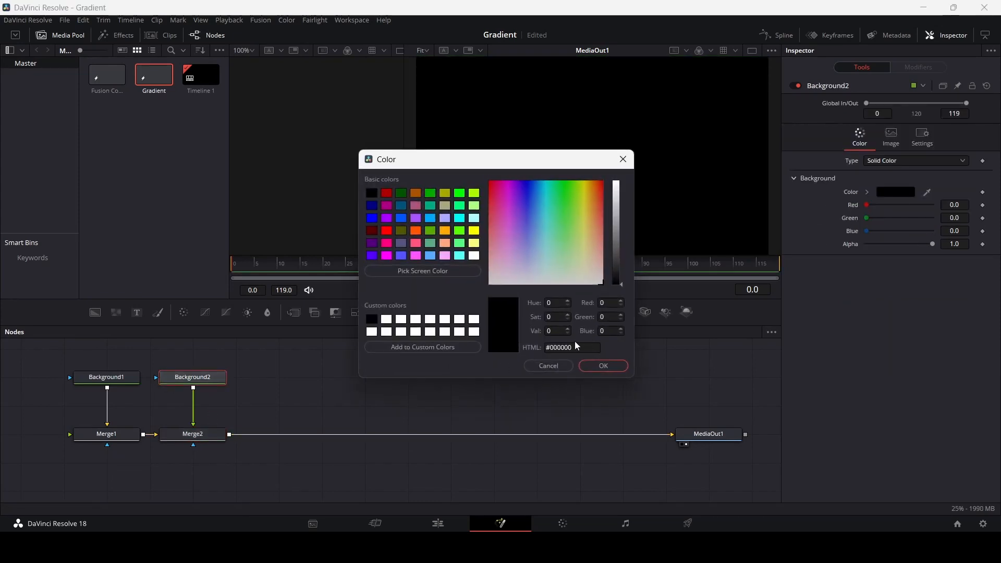
text(#c7102a)
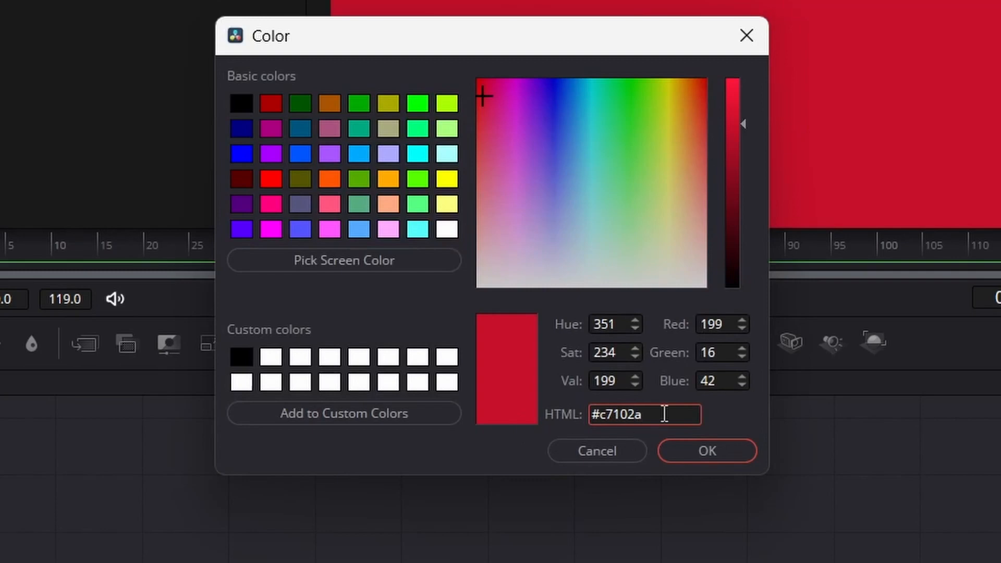
key(Return)
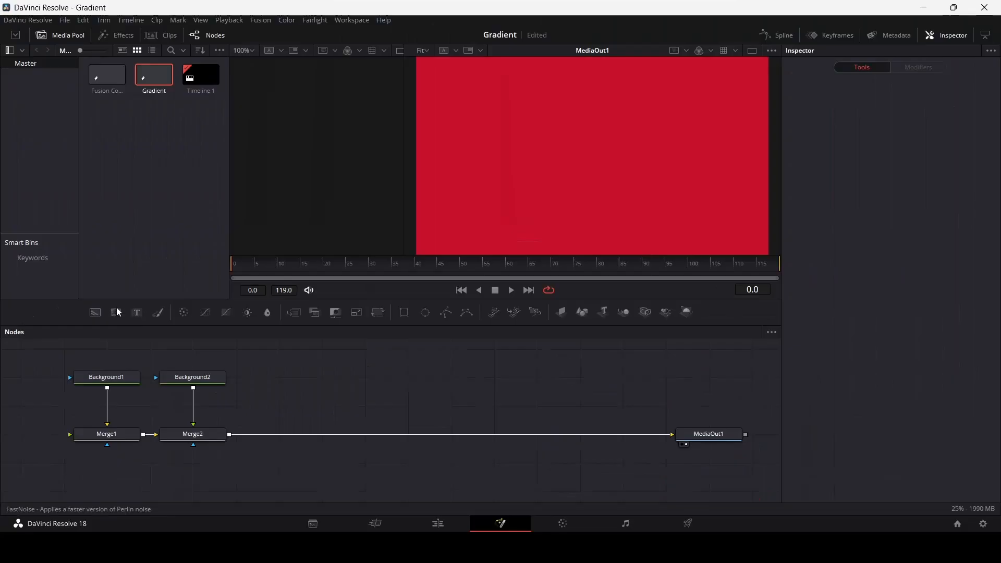
Add a third Background merged over the output of Merge2 and set its color to #21c7b6.
drag(95, 312, 229, 436)
click(284, 377)
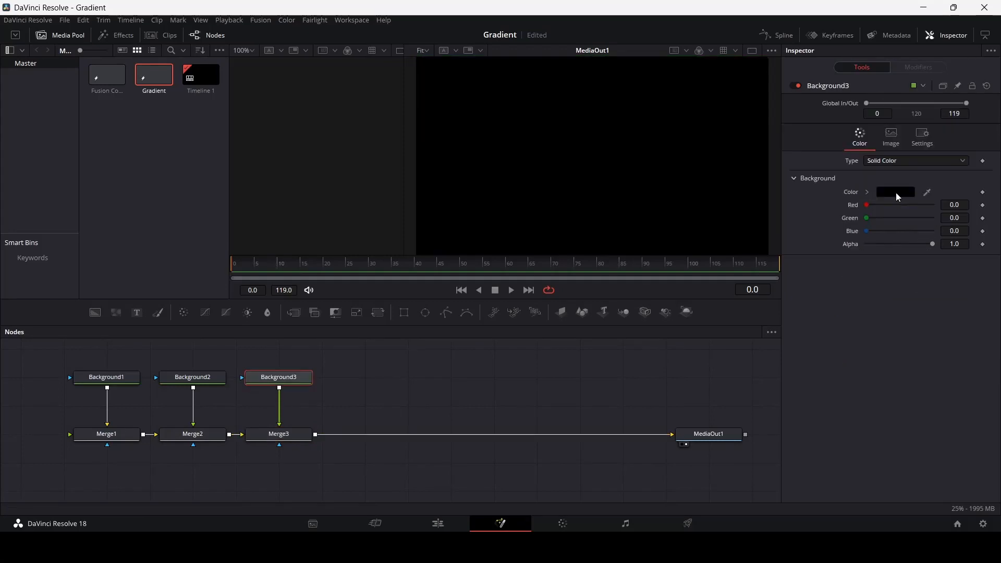
click(895, 193)
drag(571, 347, 516, 347)
text(#21c7b6)
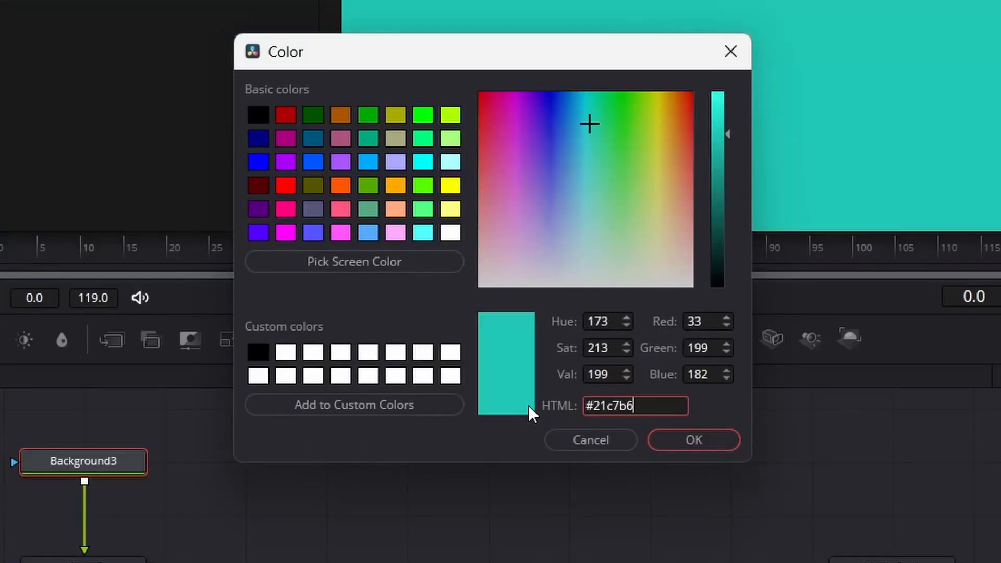
drag(584, 350, 546, 348)
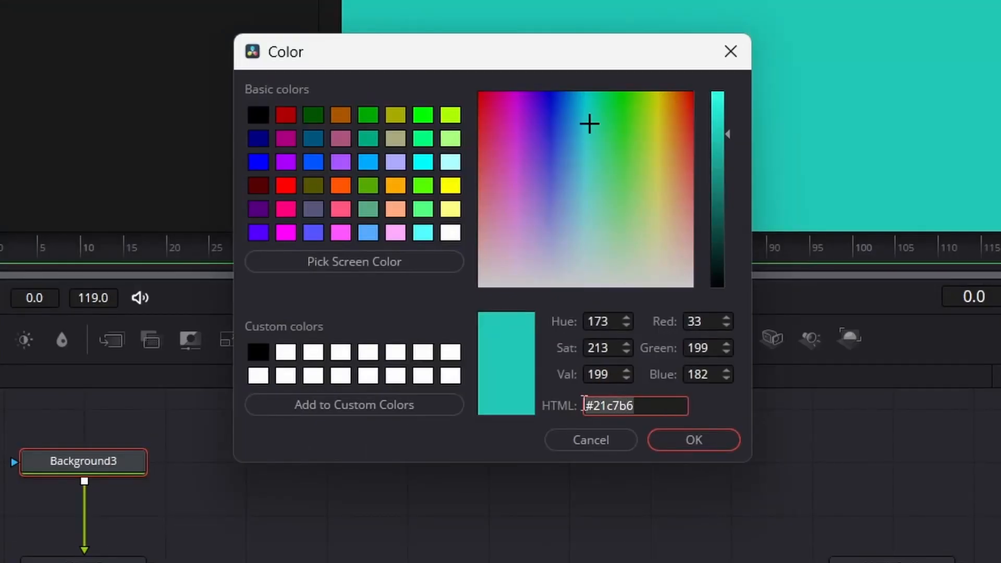
click(654, 443)
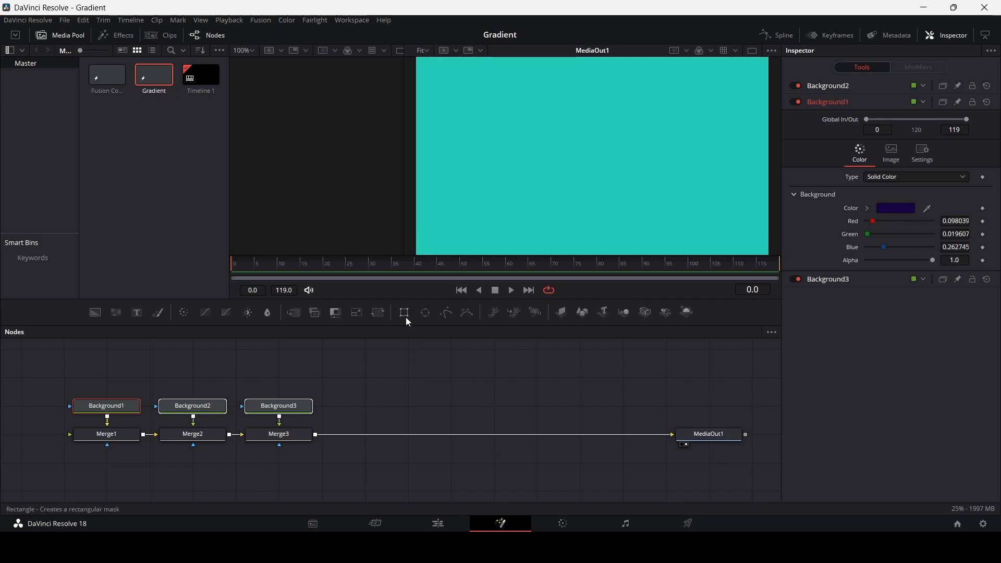
Add a Rectangle mask for each of the three Background nodes and connect each mask to its background.
drag(404, 315, 295, 411)
click(290, 409)
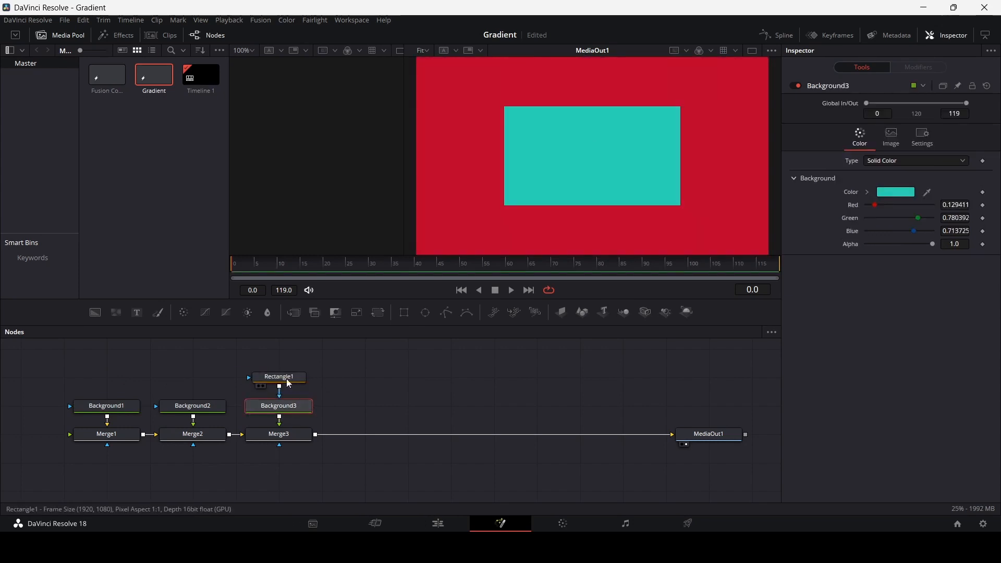
click(289, 383)
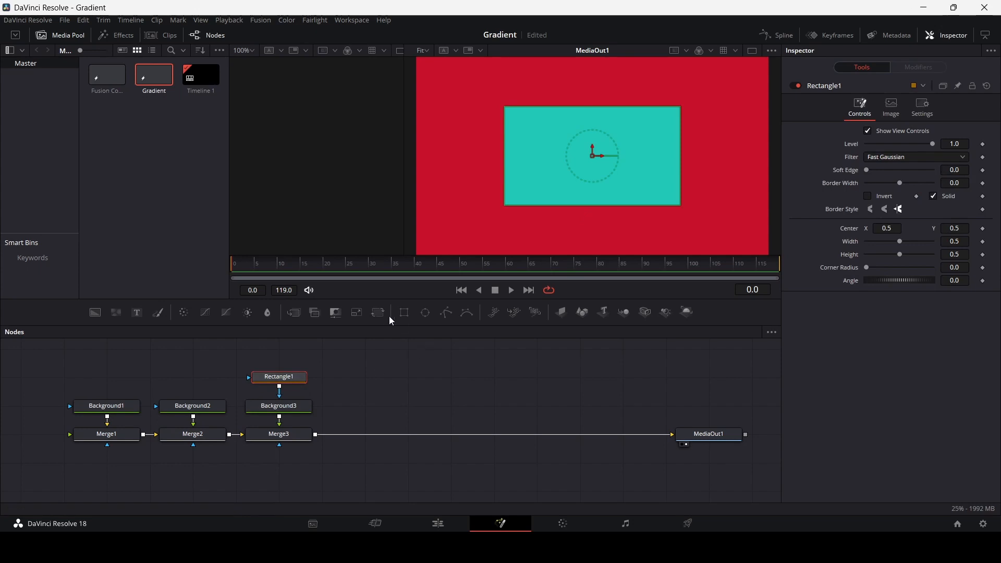
drag(404, 313, 95, 387)
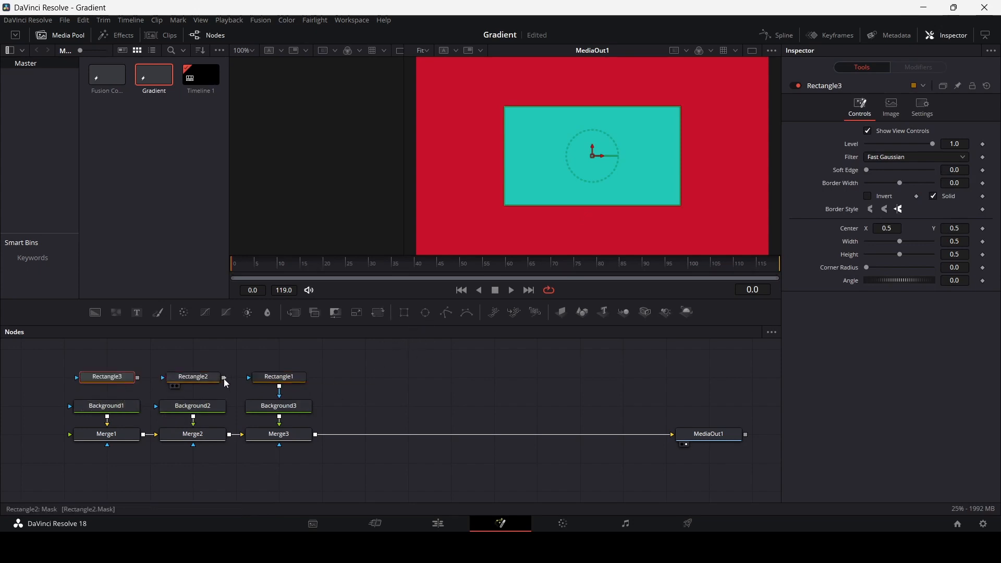
drag(224, 378, 193, 410)
drag(138, 378, 133, 409)
Spread the masks: center Rectangle1 at about 0.34, 0.37, Rectangle2 at about 0.74, 0.44 and Rectangle3 at about 0.39, 0.79.
click(279, 376)
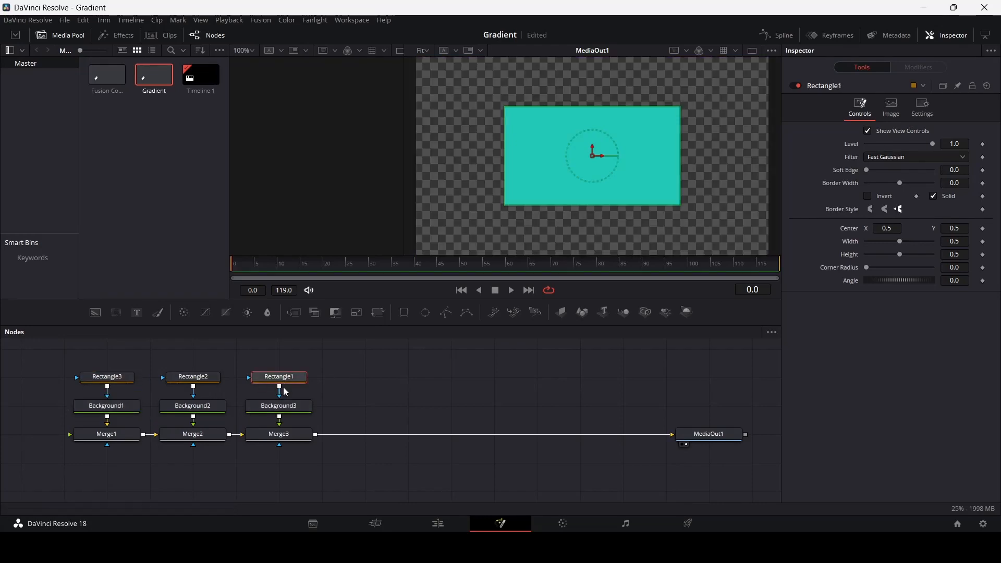
drag(591, 158, 534, 182)
click(209, 382)
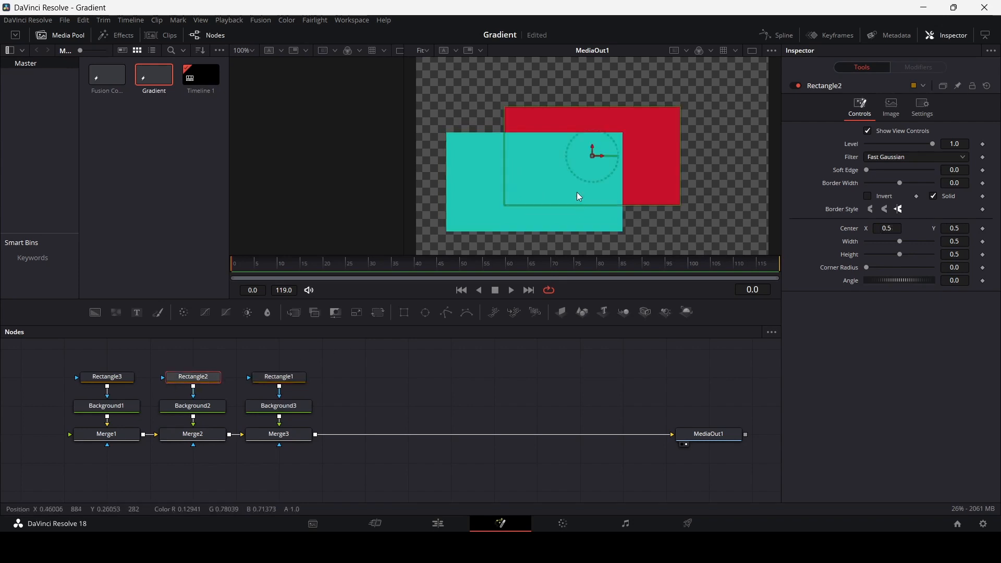
drag(590, 158, 678, 169)
click(107, 376)
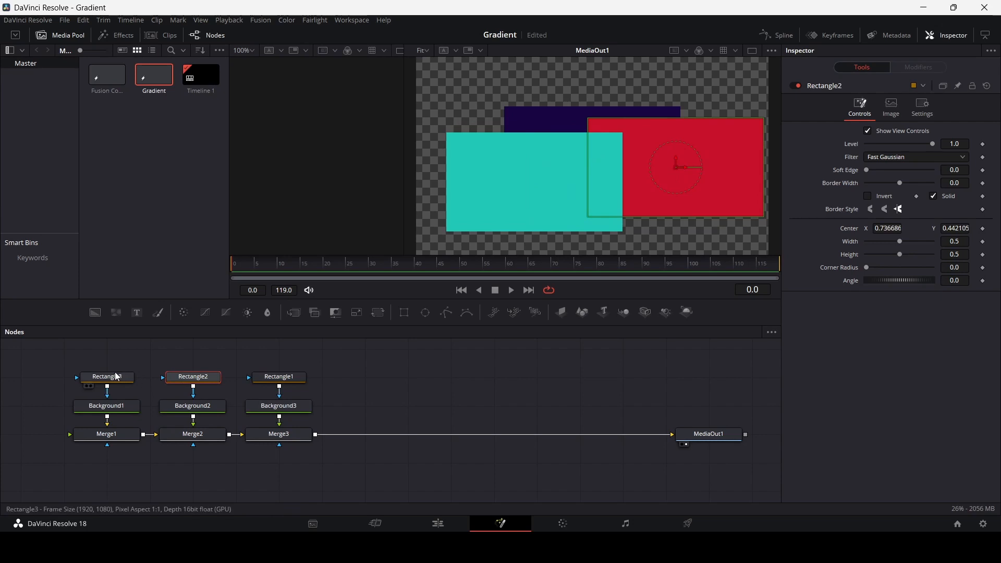
drag(593, 156, 554, 101)
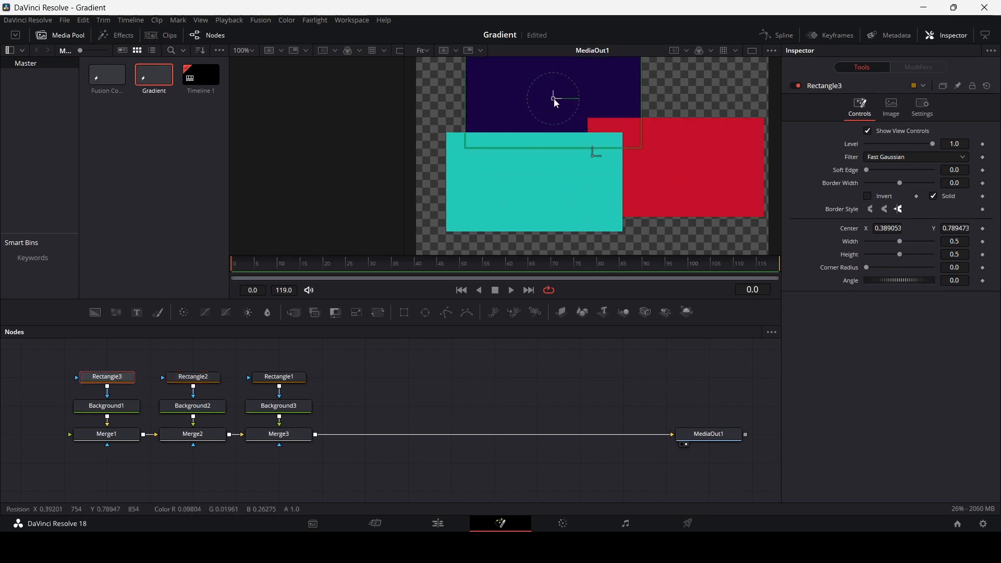
Refine the mask layout: center Rectangle1 at about 0.29, 0.29, lower Rectangle2 slightly, and center Rectangle3 at about 0.40, 0.76.
click(534, 185)
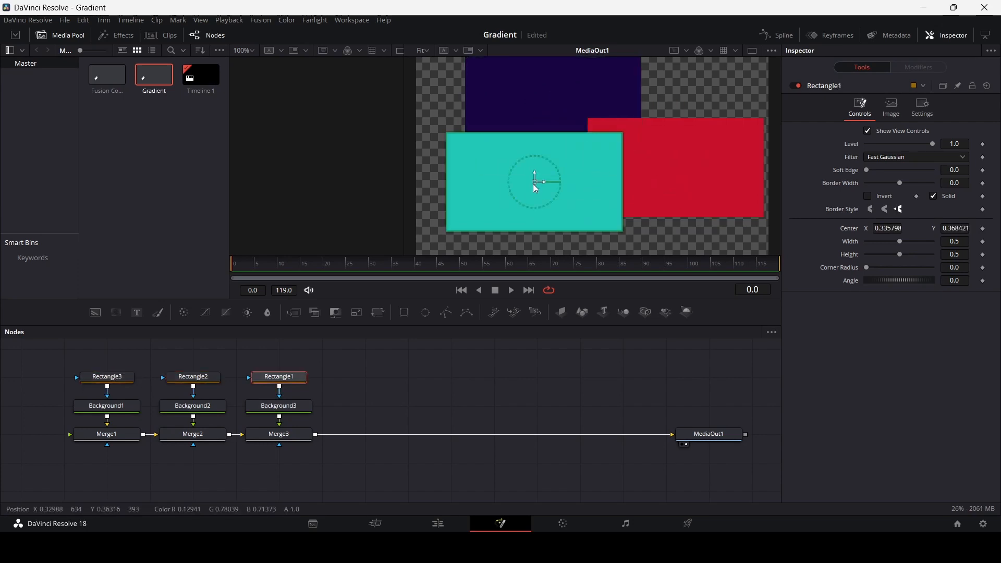
drag(534, 185, 520, 203)
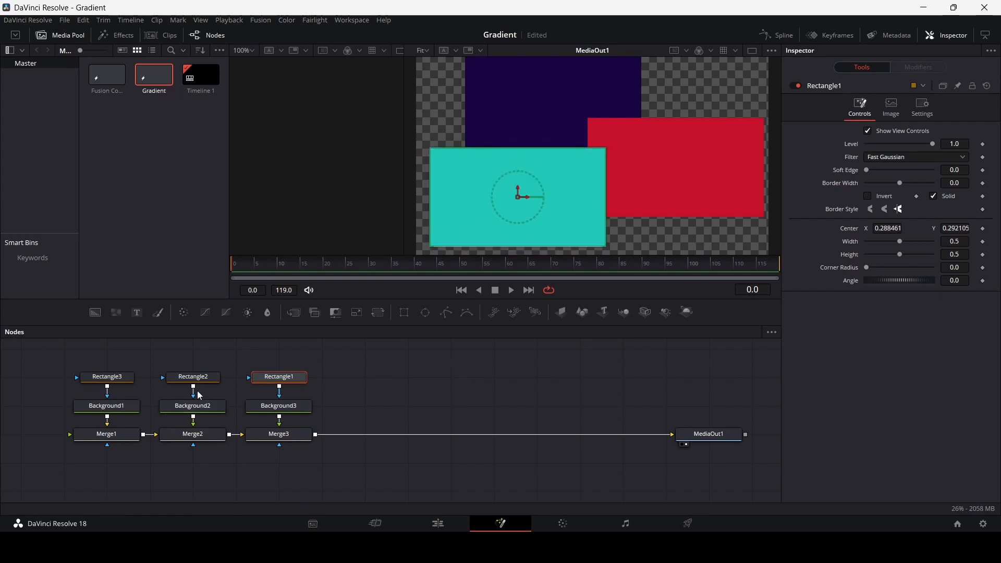
click(599, 216)
drag(676, 167, 669, 189)
click(128, 378)
drag(554, 98, 559, 110)
Add a Gaussian Blur node and insert it into the connection between Merge3 and MediaOut1.
click(470, 379)
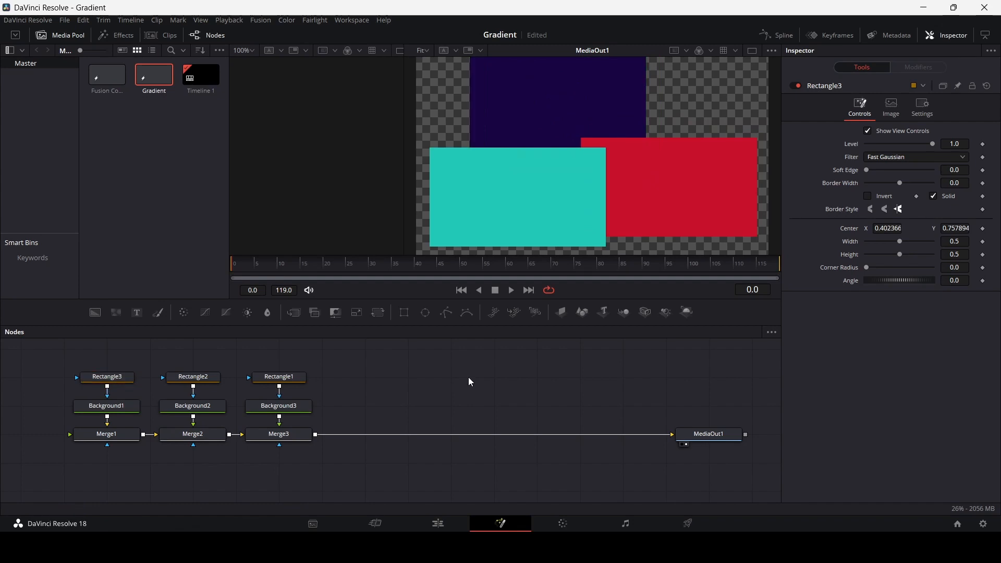
key(ctrl+space)
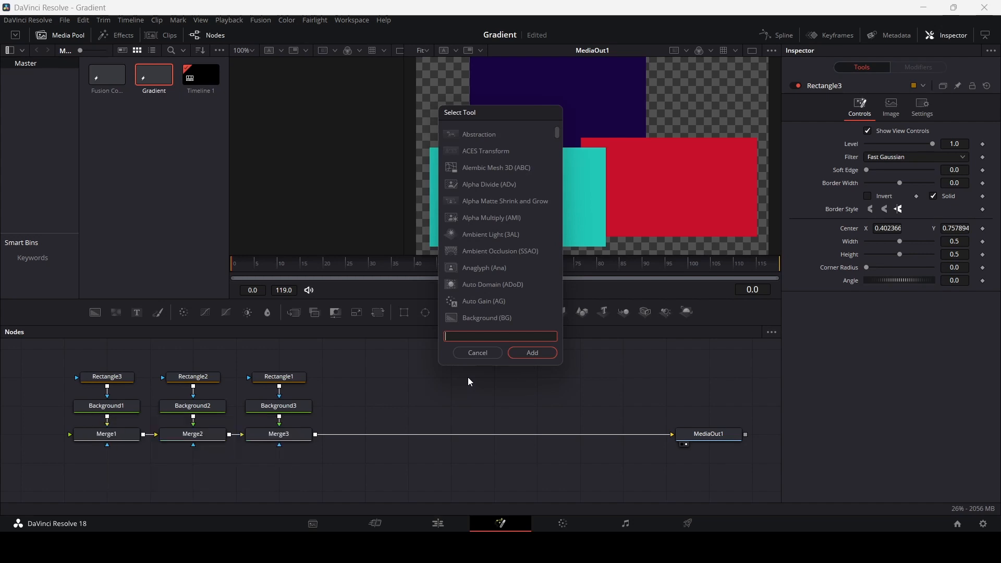
text(blur)
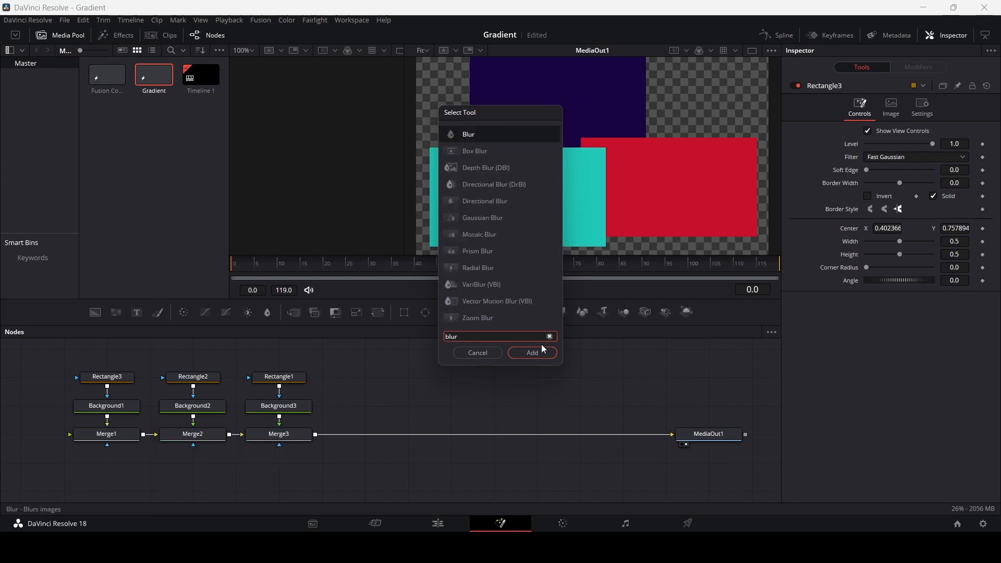
click(478, 226)
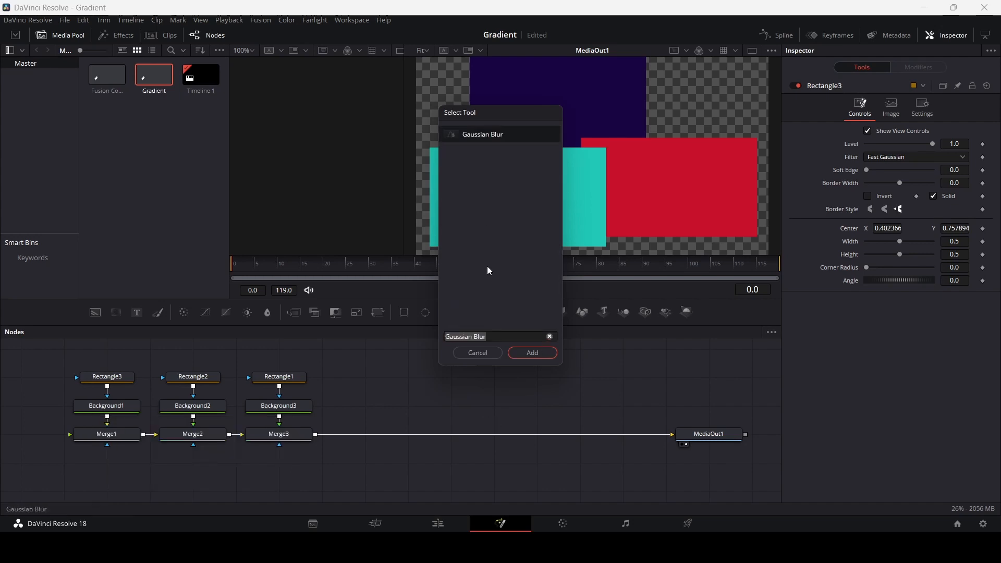
click(524, 354)
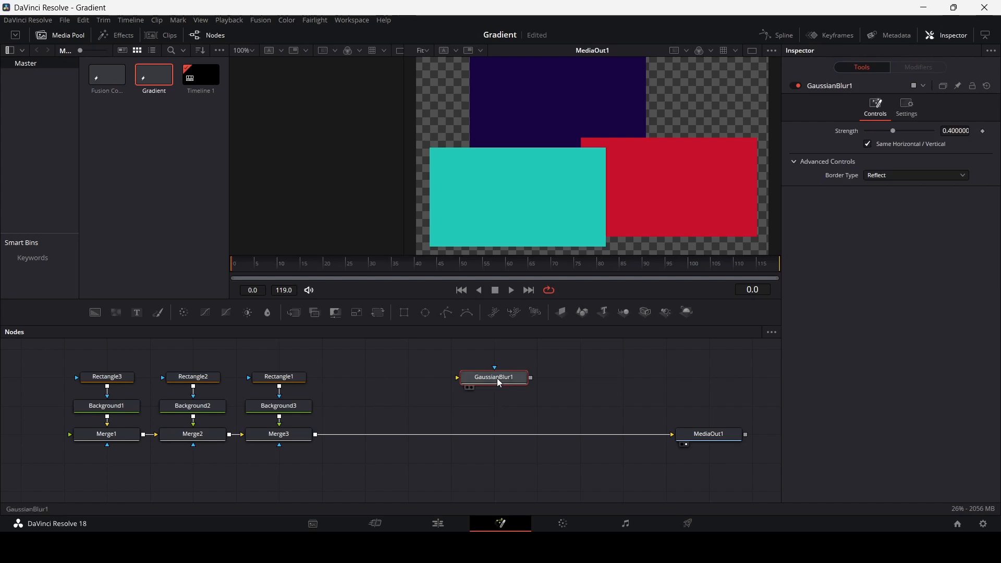
drag(498, 379, 511, 439)
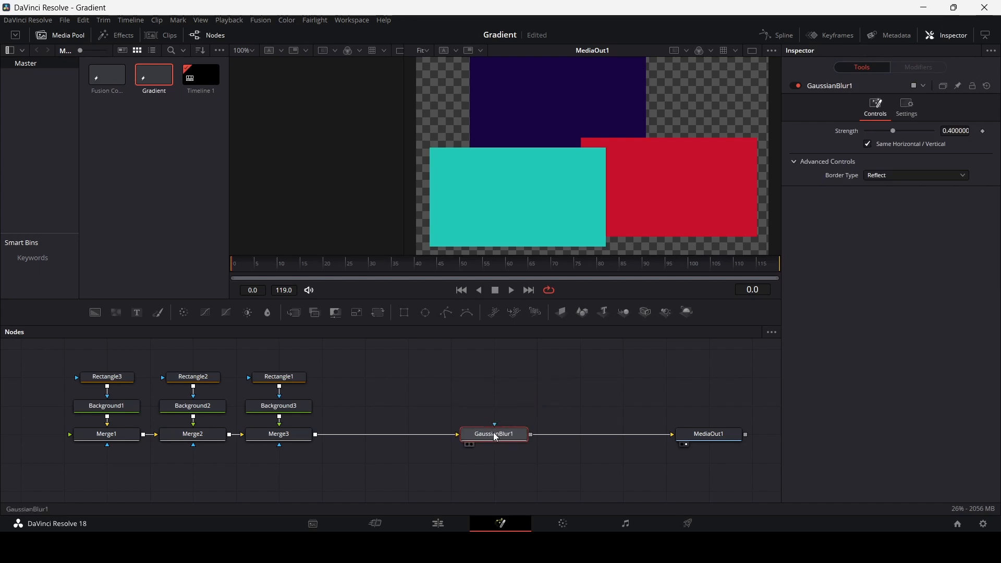
click(496, 438)
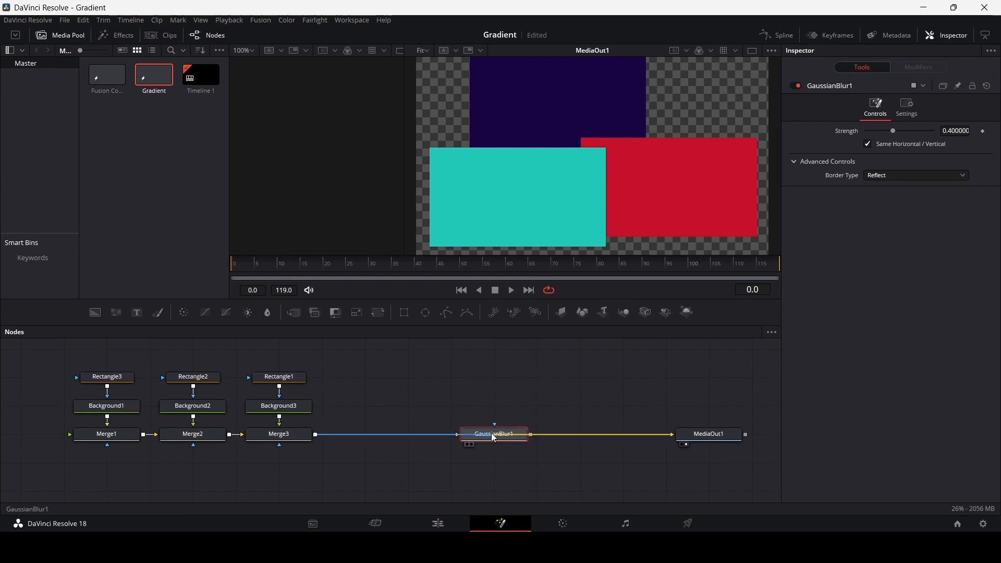
drag(483, 438, 473, 439)
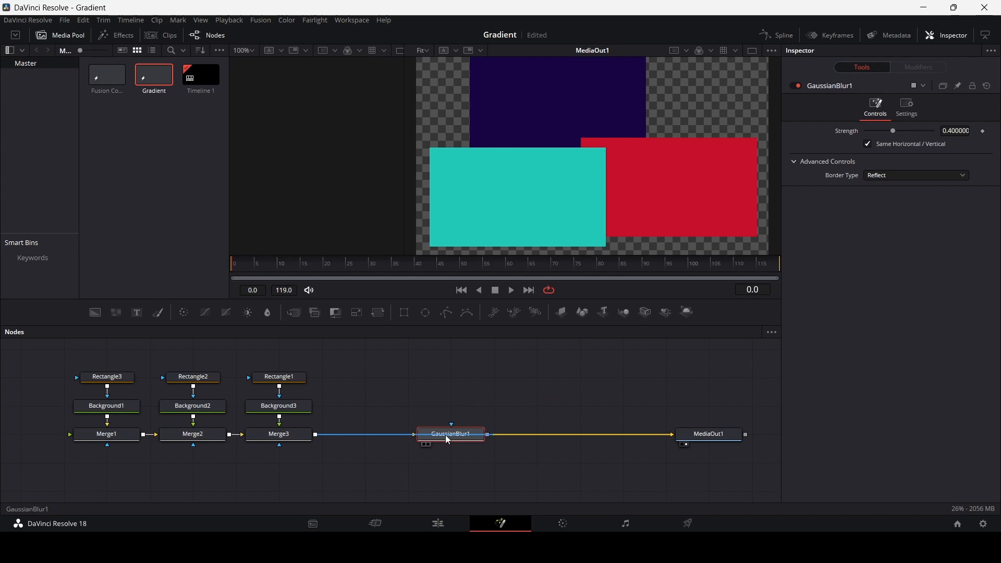
Move the Gaussian Blur node closer to Merge3 and raise its Strength to 1.0.
drag(452, 438, 420, 435)
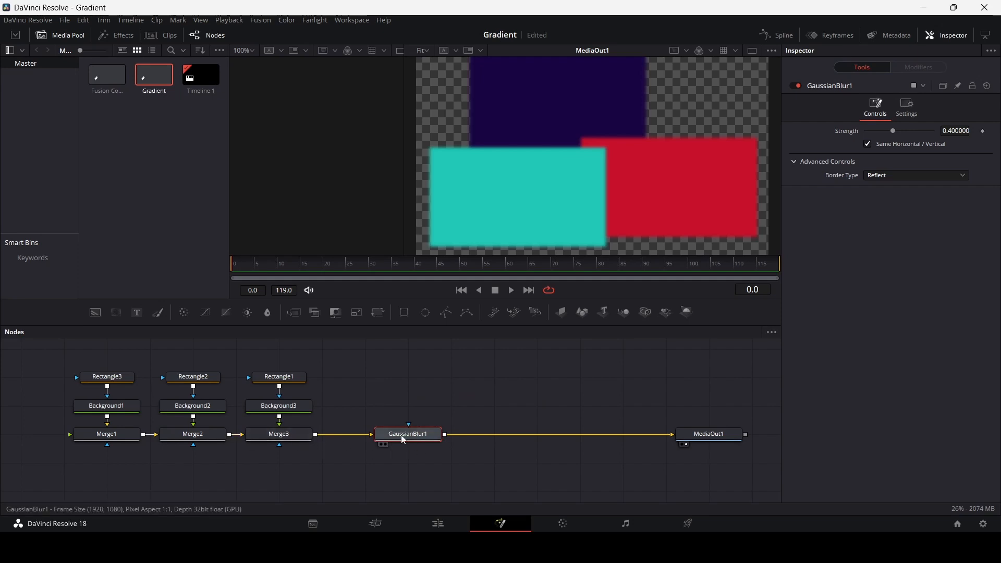
drag(893, 131, 942, 142)
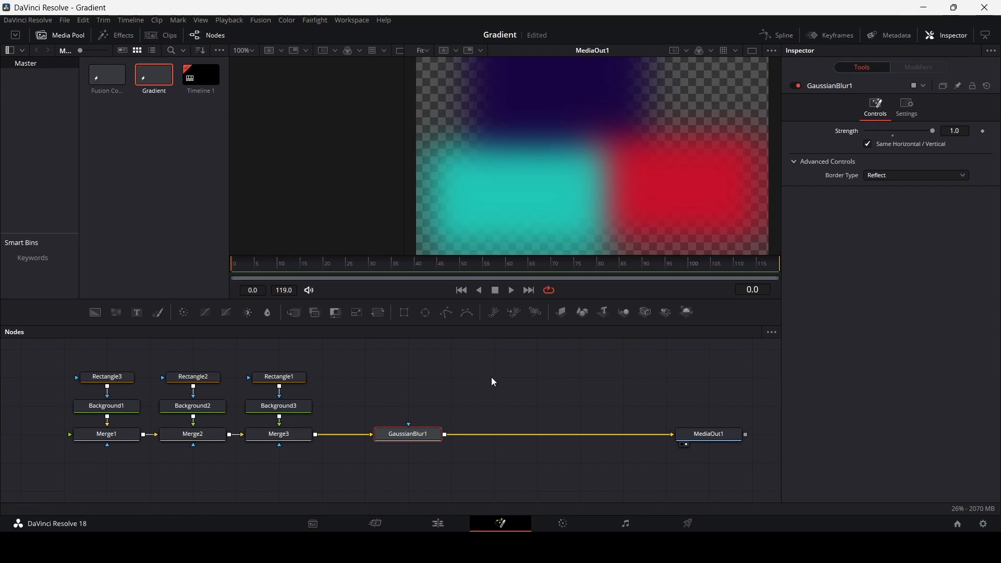
Insert a Transform node between GaussianBlur1 and MediaOut1, try its Size at about 4.49 and bring it down to about 0.97.
drag(378, 314, 544, 440)
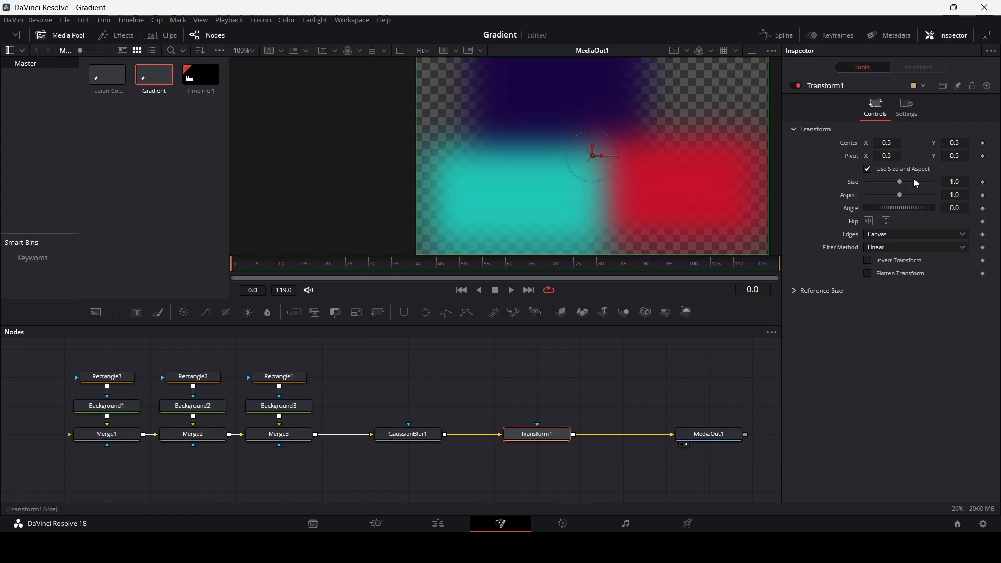
drag(899, 182, 931, 187)
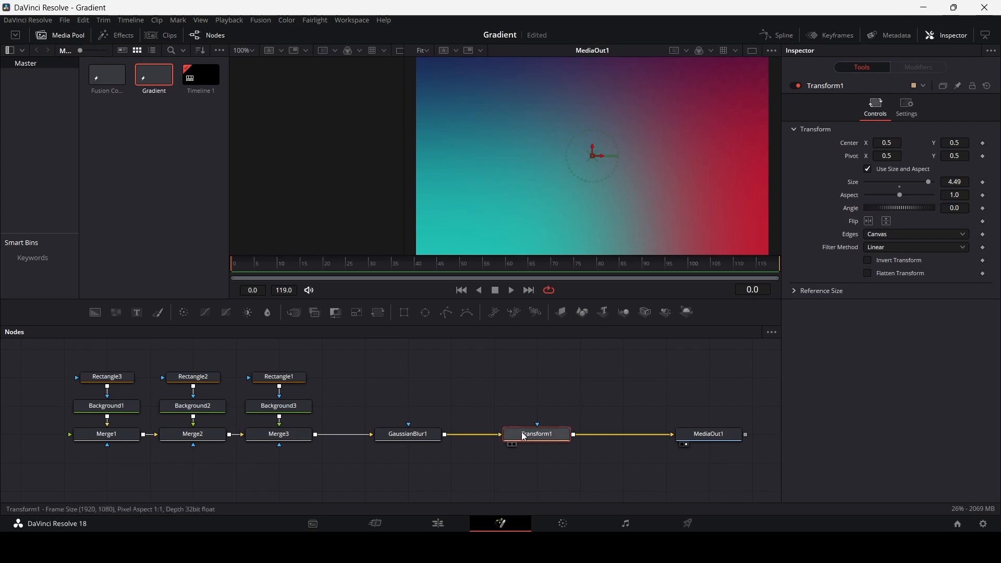
drag(925, 183, 896, 188)
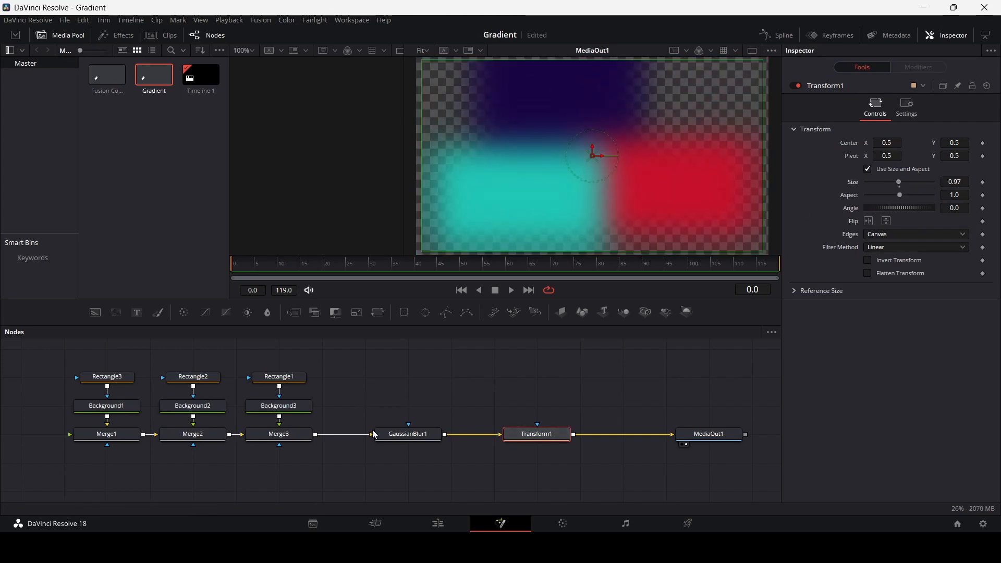
Reposition the masks: center Rectangle1 at about 0.24, 0.24, Rectangle2 at about 0.73, 0.30 and Rectangle3 at about 0.39, 0.70.
click(278, 377)
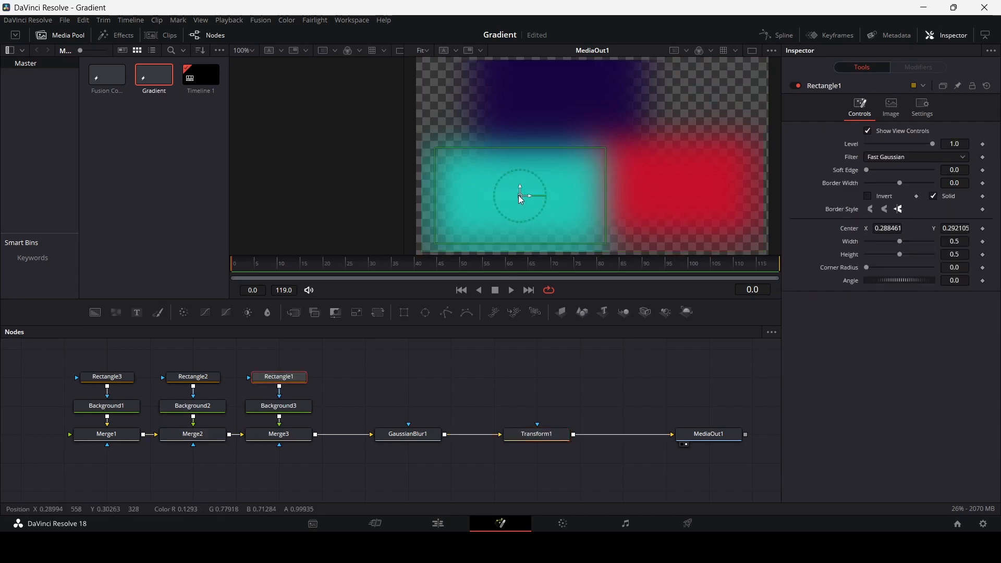
drag(520, 200, 505, 209)
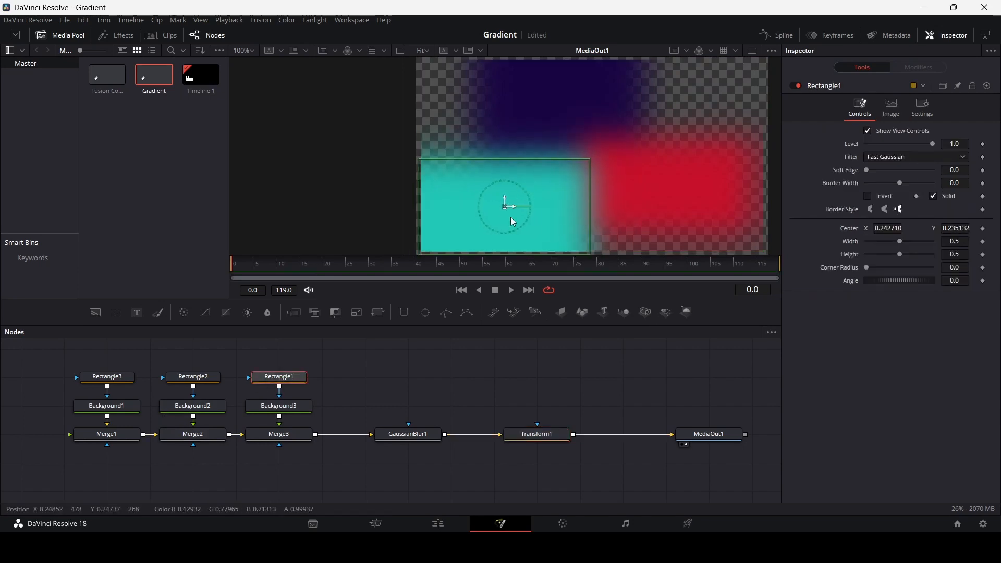
click(194, 377)
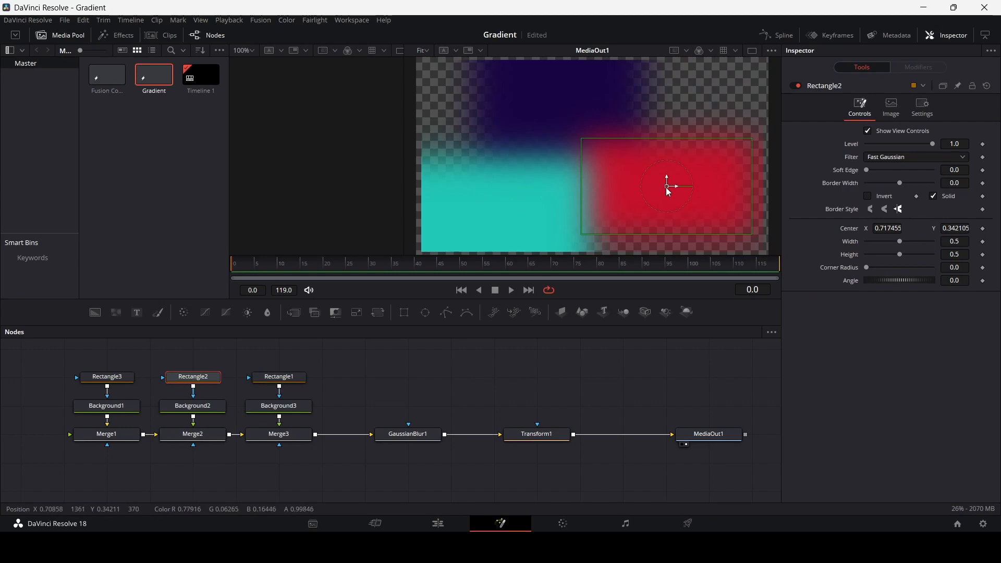
drag(669, 192, 673, 200)
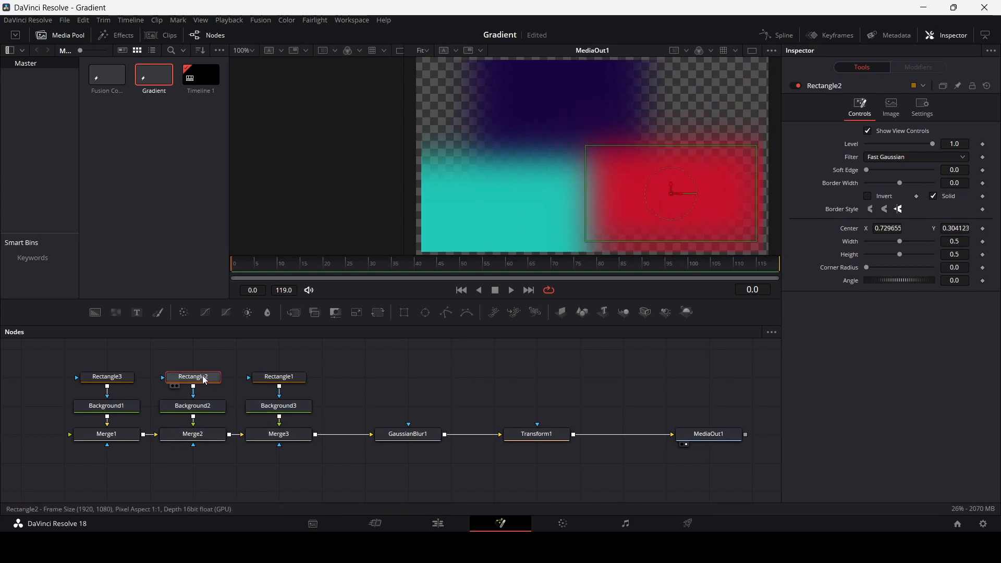
click(107, 377)
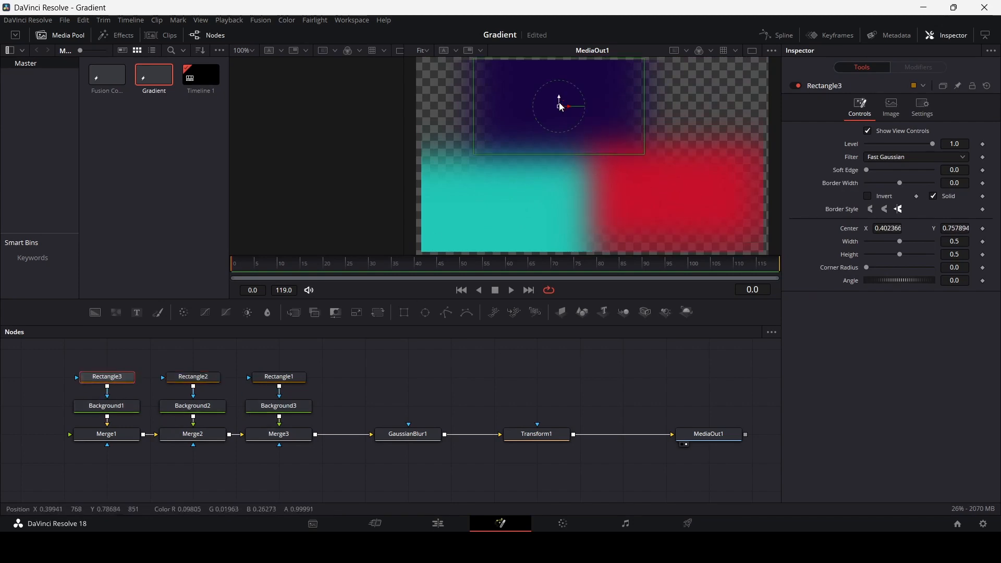
drag(554, 114, 552, 125)
Enlarge the image with Transform1, trying Size 5.0 and then reducing it to about 2.08.
click(436, 434)
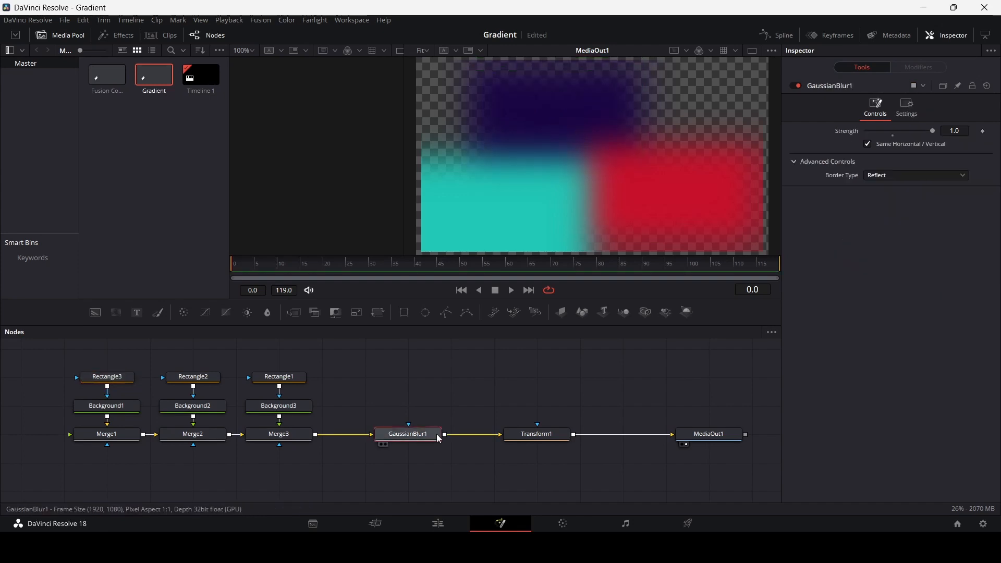
click(539, 435)
drag(898, 182, 929, 181)
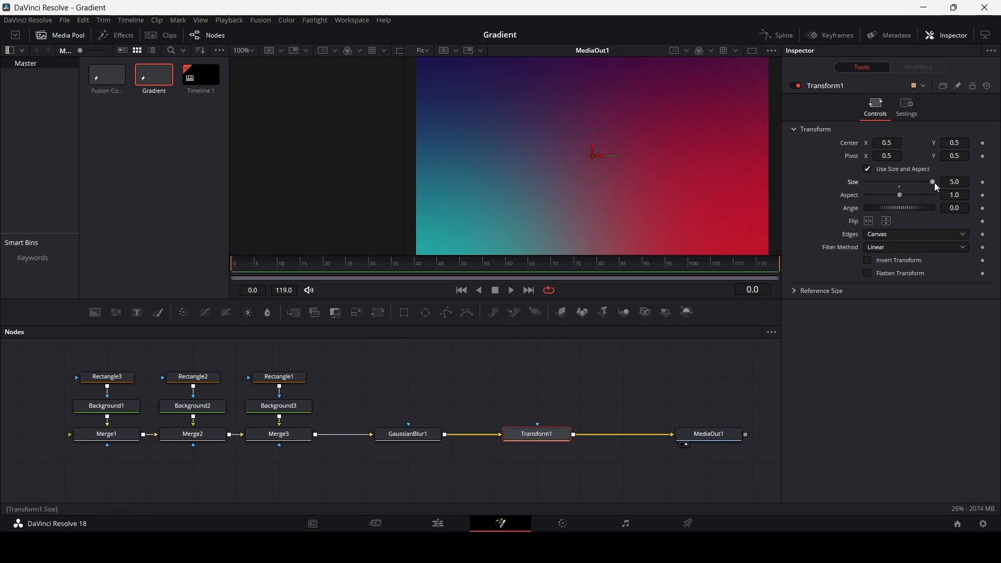
drag(935, 183, 909, 189)
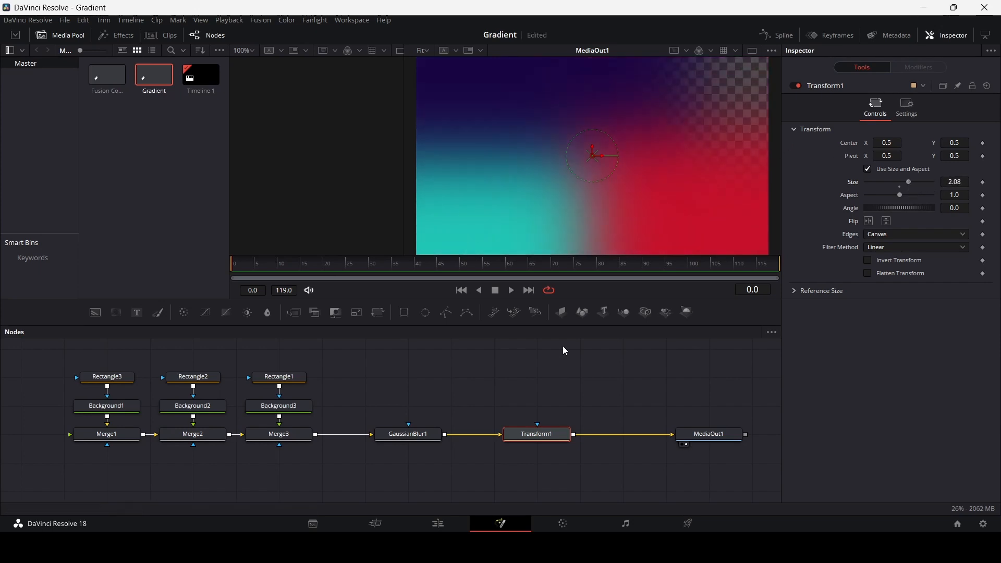
Adjust the masks to cover the transparent corner: center Rectangle3 at about 0.46, 0.69 and Rectangle2 at about 0.73, 0.35.
click(128, 378)
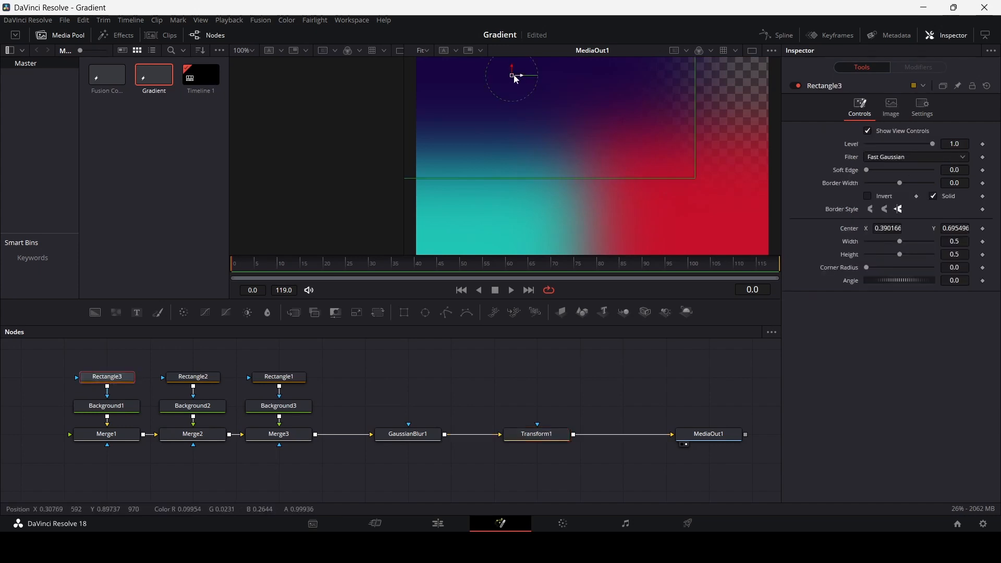
drag(541, 77, 559, 76)
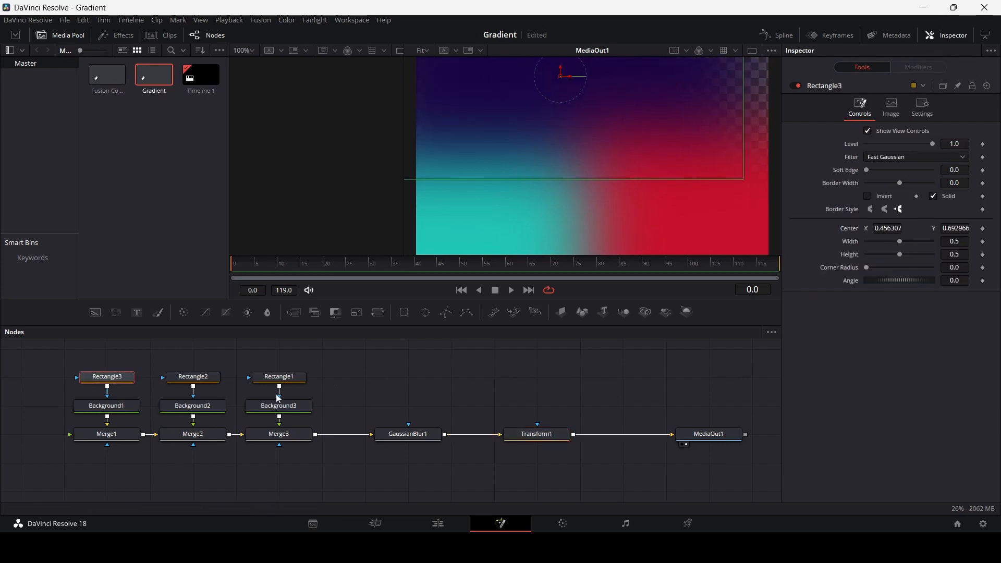
click(279, 379)
click(195, 380)
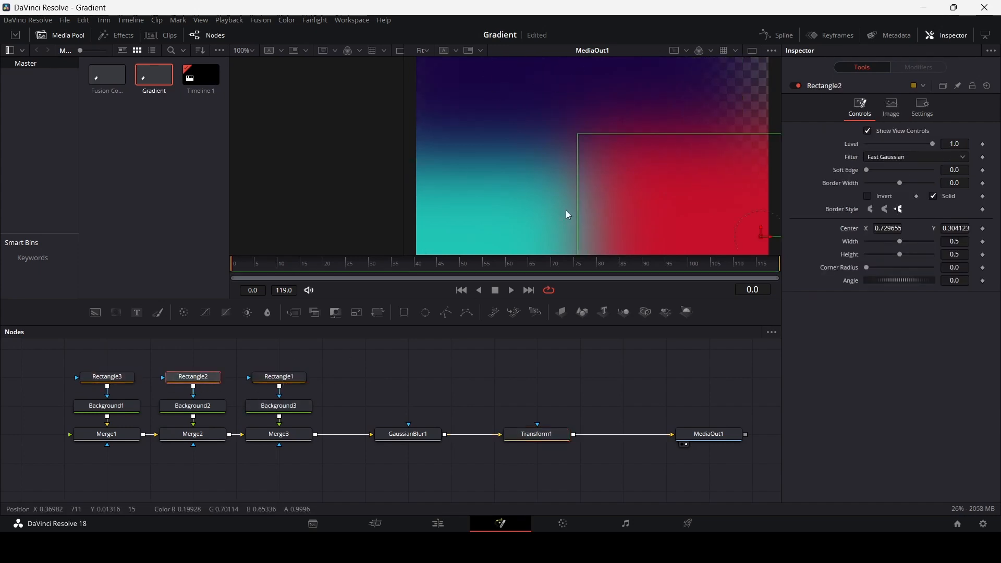
mouse_move(763, 238)
mouse_down()
mouse_move(762, 168)
mouse_move(760, 223)
mouse_up()
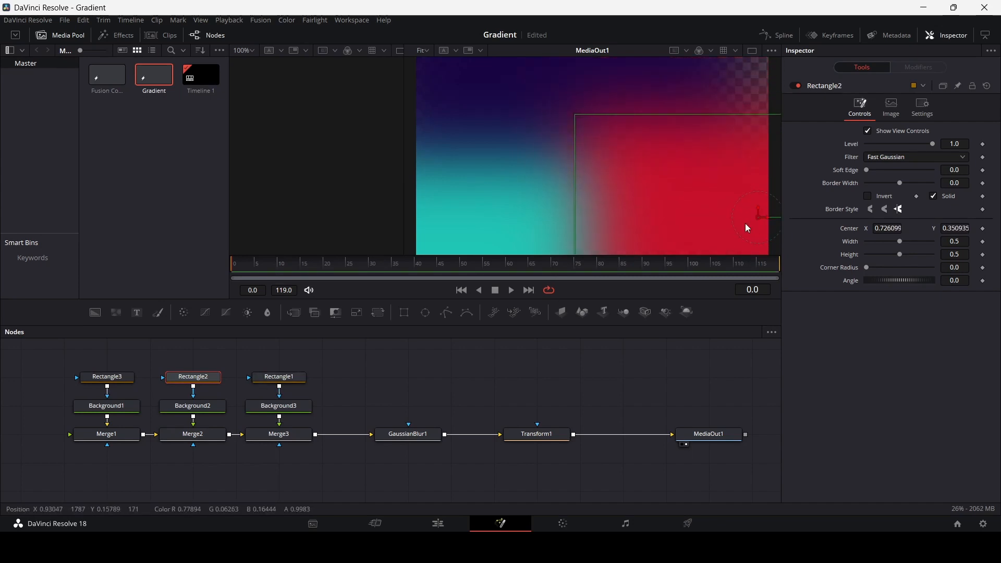
click(107, 378)
drag(554, 113, 552, 121)
Set Transform1's Size to 5.0 so the blurred colors fill the frame.
click(537, 434)
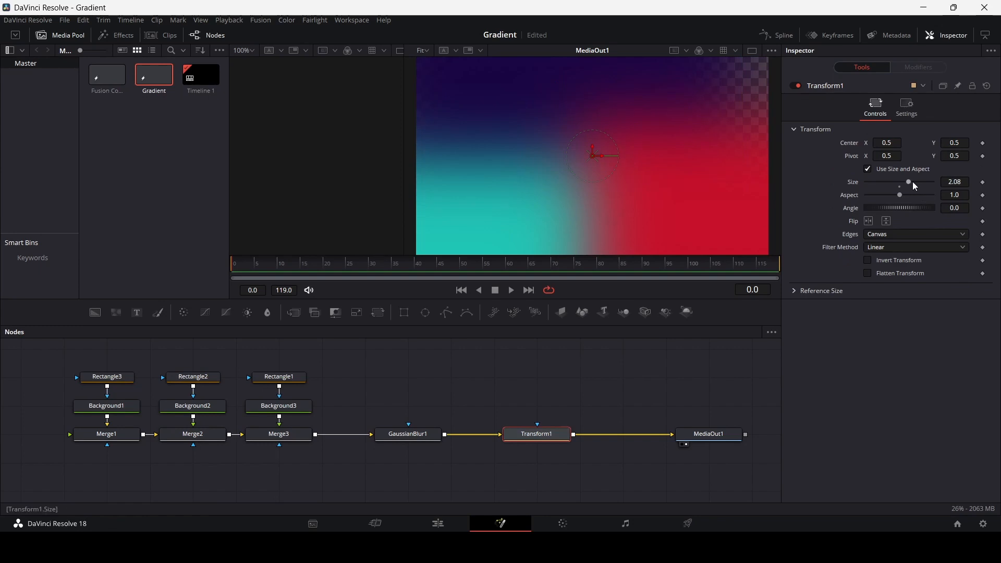
drag(911, 182, 931, 181)
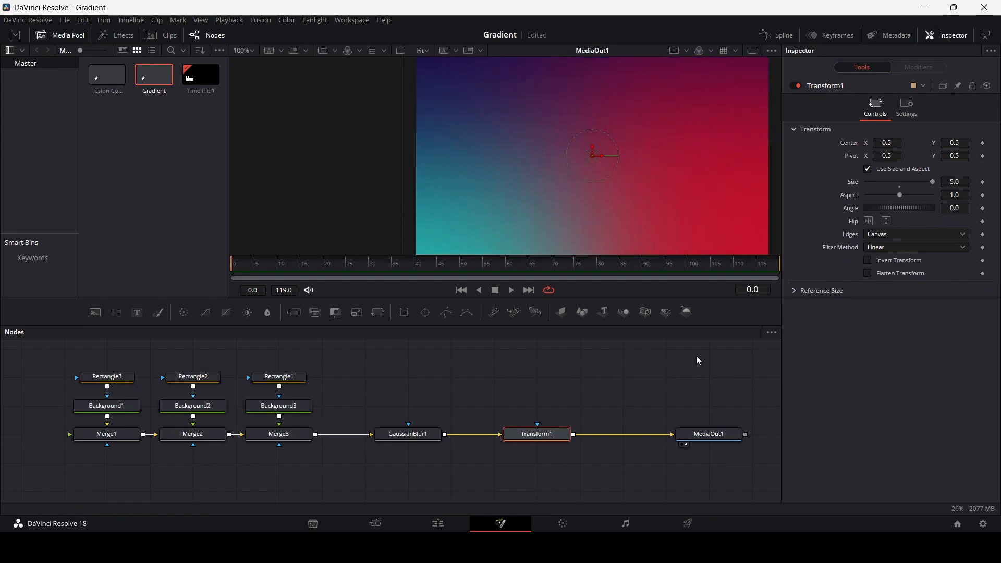
click(481, 385)
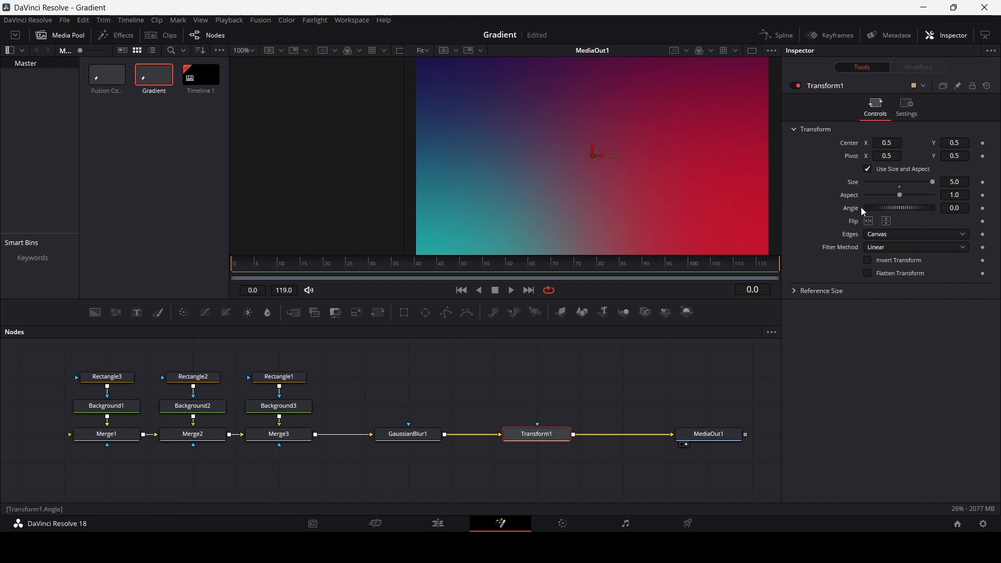
Keyframe Transform1's Angle at frame 0 and set it to 180 at frame 60.
click(983, 208)
drag(339, 263, 509, 277)
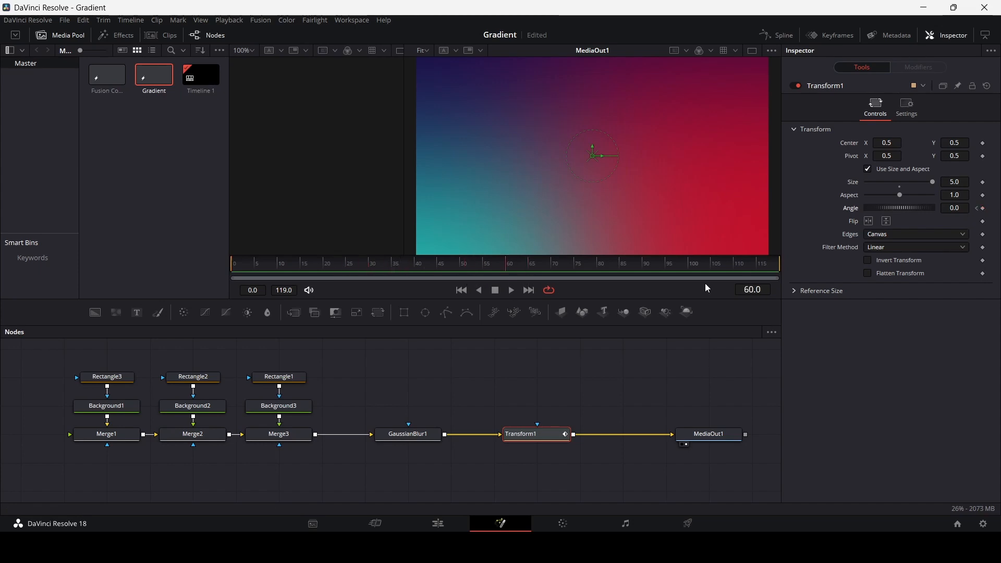
click(957, 207)
text(9)
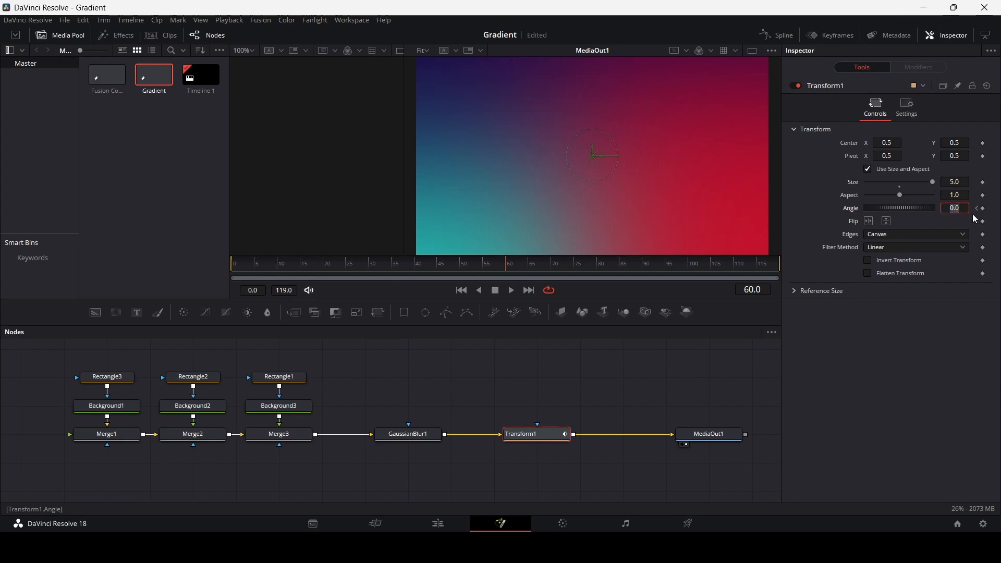
text(0)
key(BackSpace)
key(BackSpace)
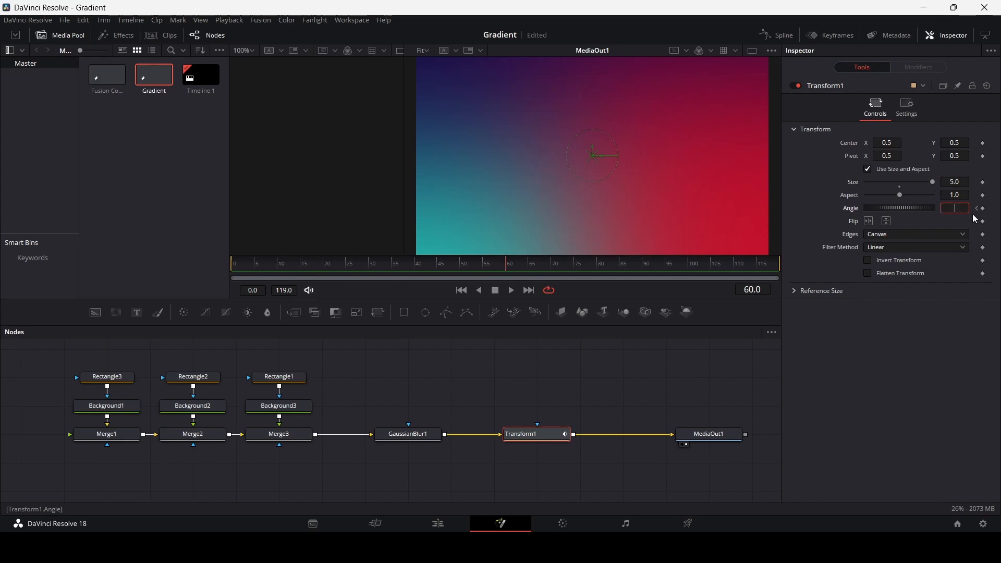
text(120)
key(BackSpace)
key(BackSpace)
text(80)
key(Tab)
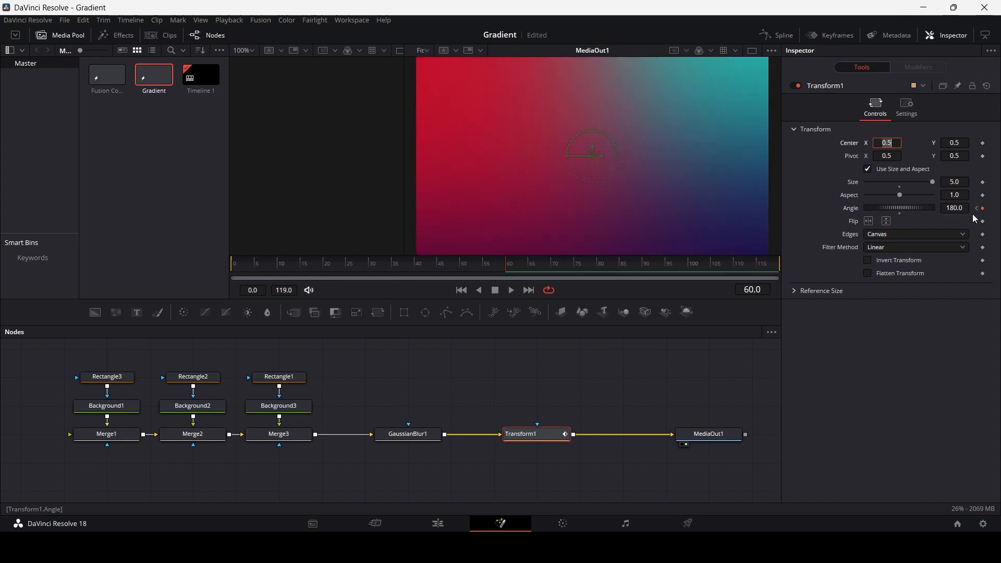
Set Transform1's Angle to 360 at frame 119 and deselect the node.
drag(619, 266, 779, 272)
click(958, 208)
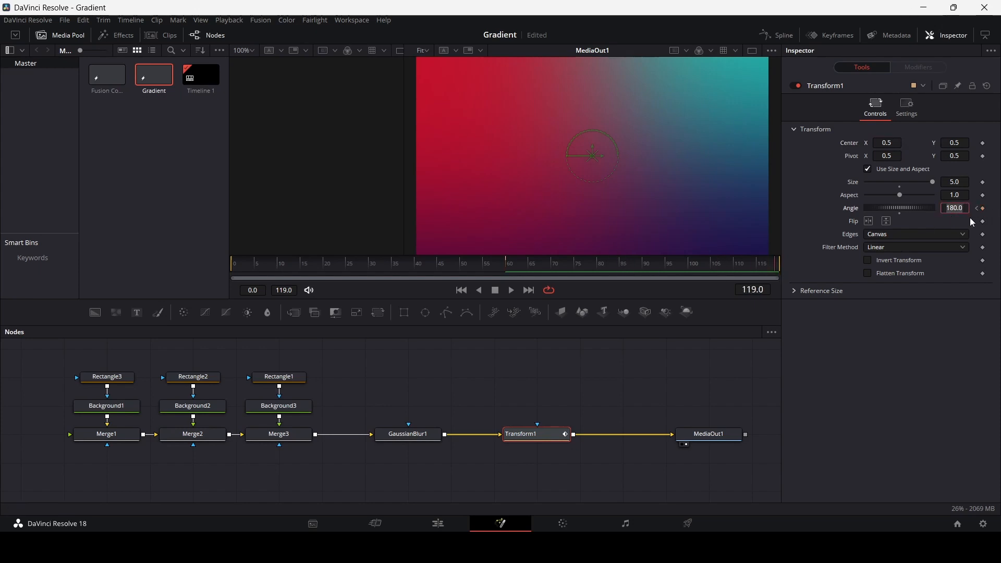
text(360)
key(Tab)
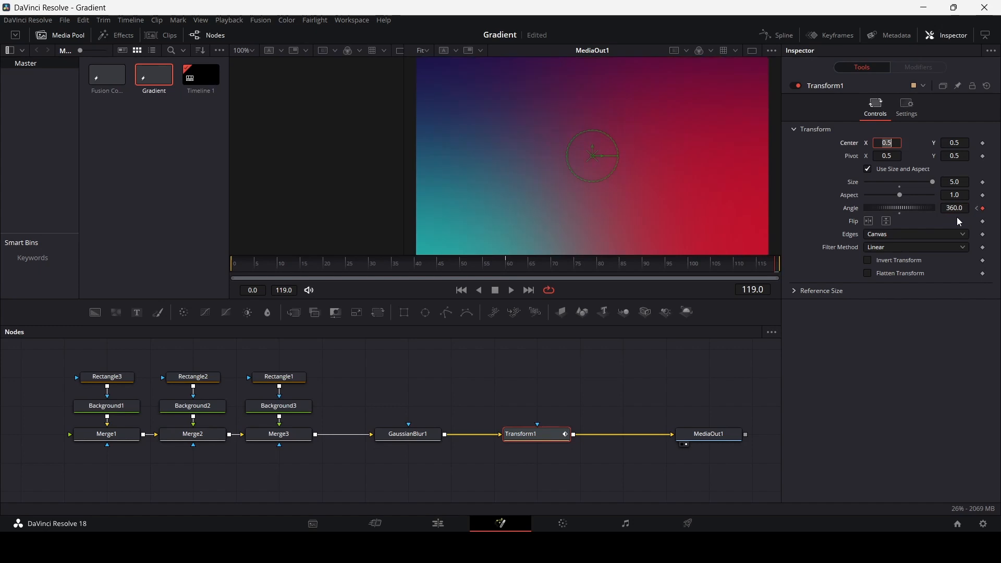
click(513, 319)
key(Delete)
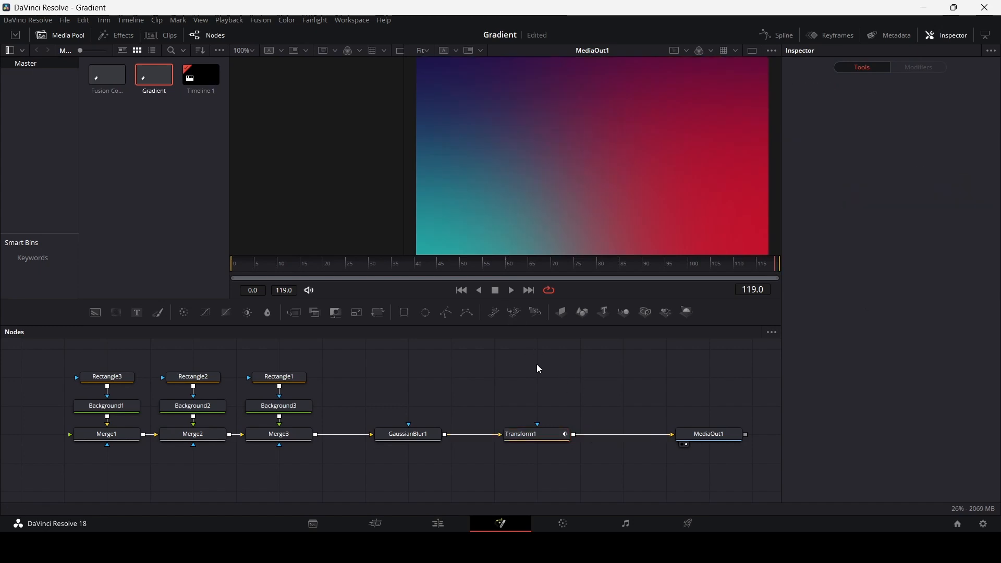
Play the rotating gradient animation from the start of the composition and stop it.
drag(276, 265, 208, 266)
key(space)
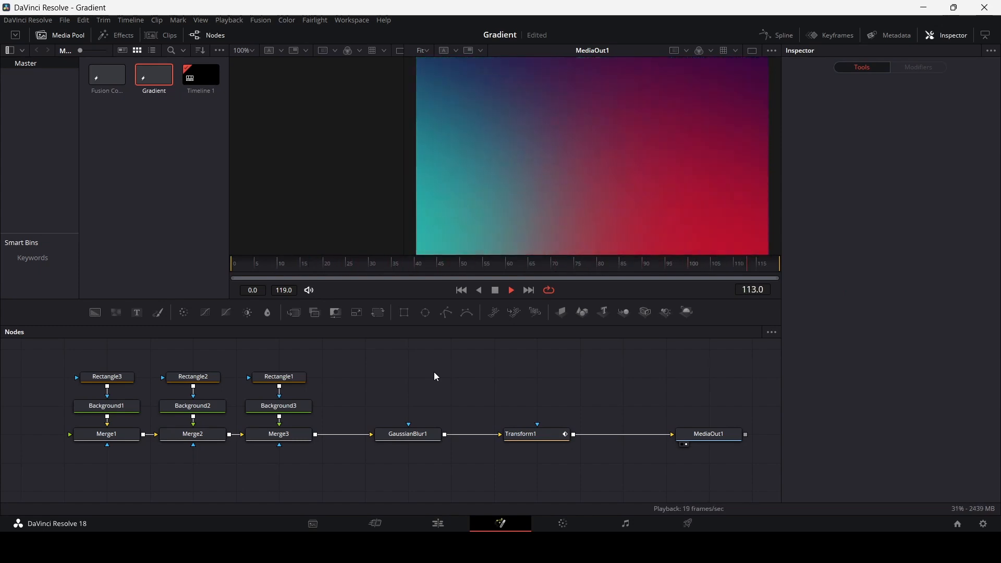
key(space)
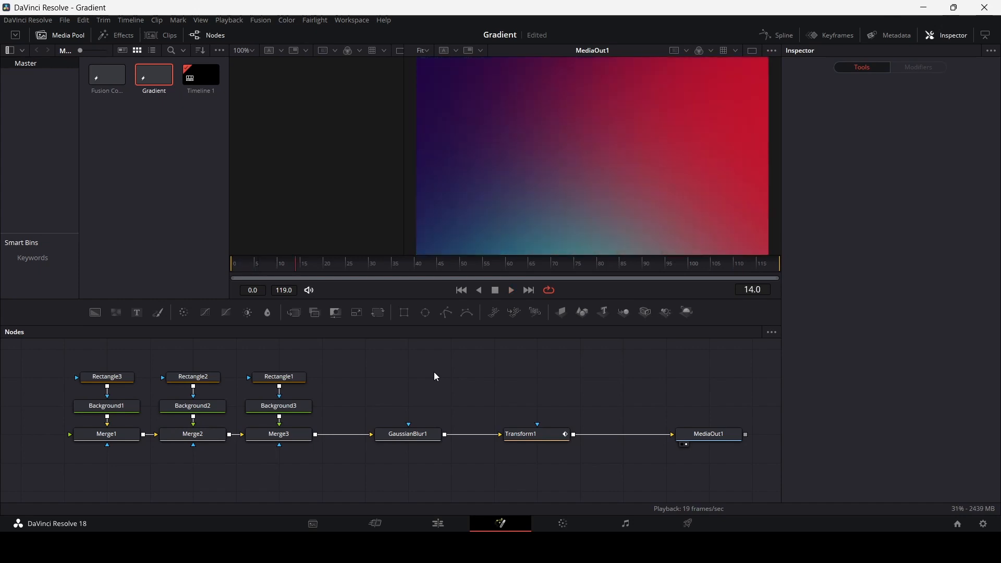